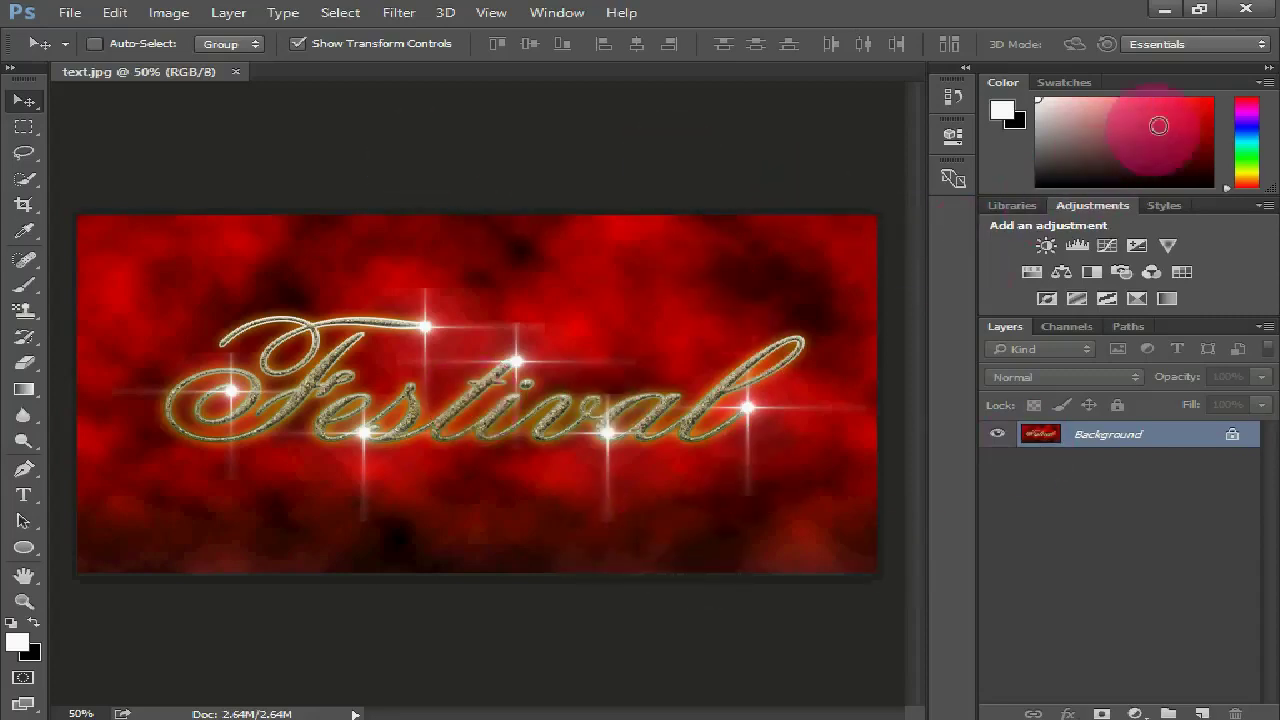
Step: Close the Color/Swatches and Adjustments panel groups and float the Layers panel below the image
left_click(1265, 85)
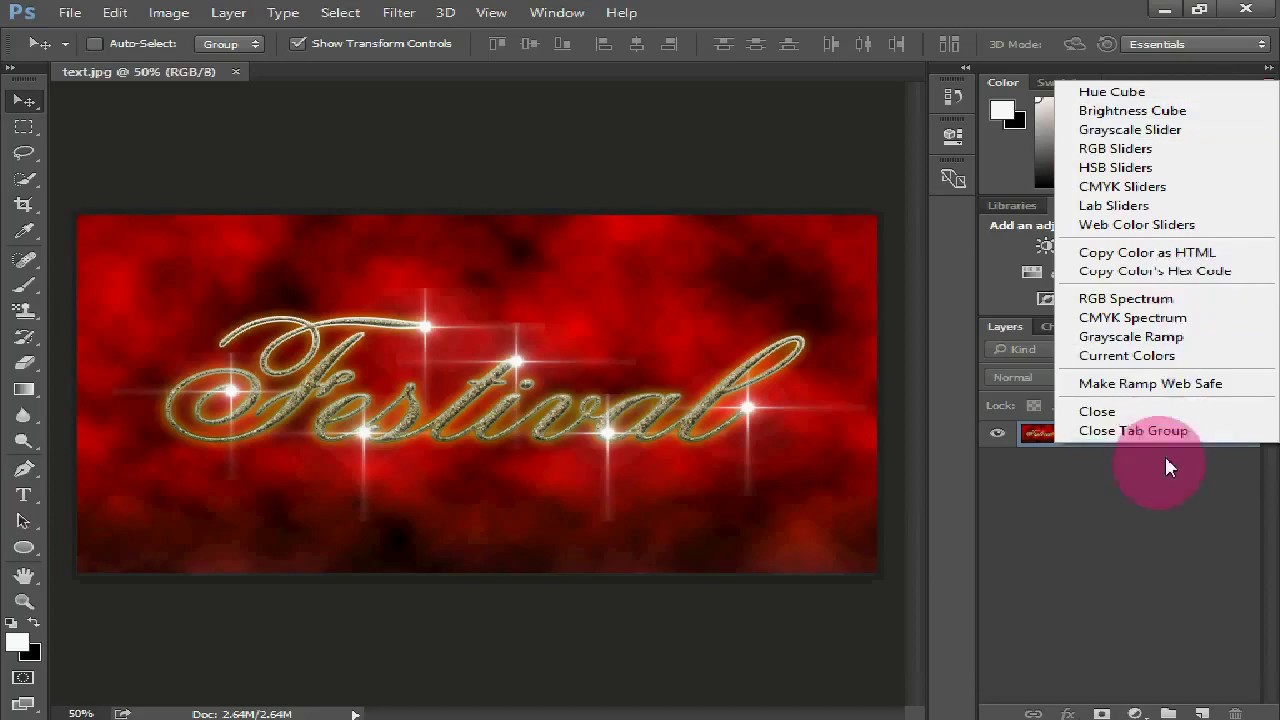
left_click(1178, 432)
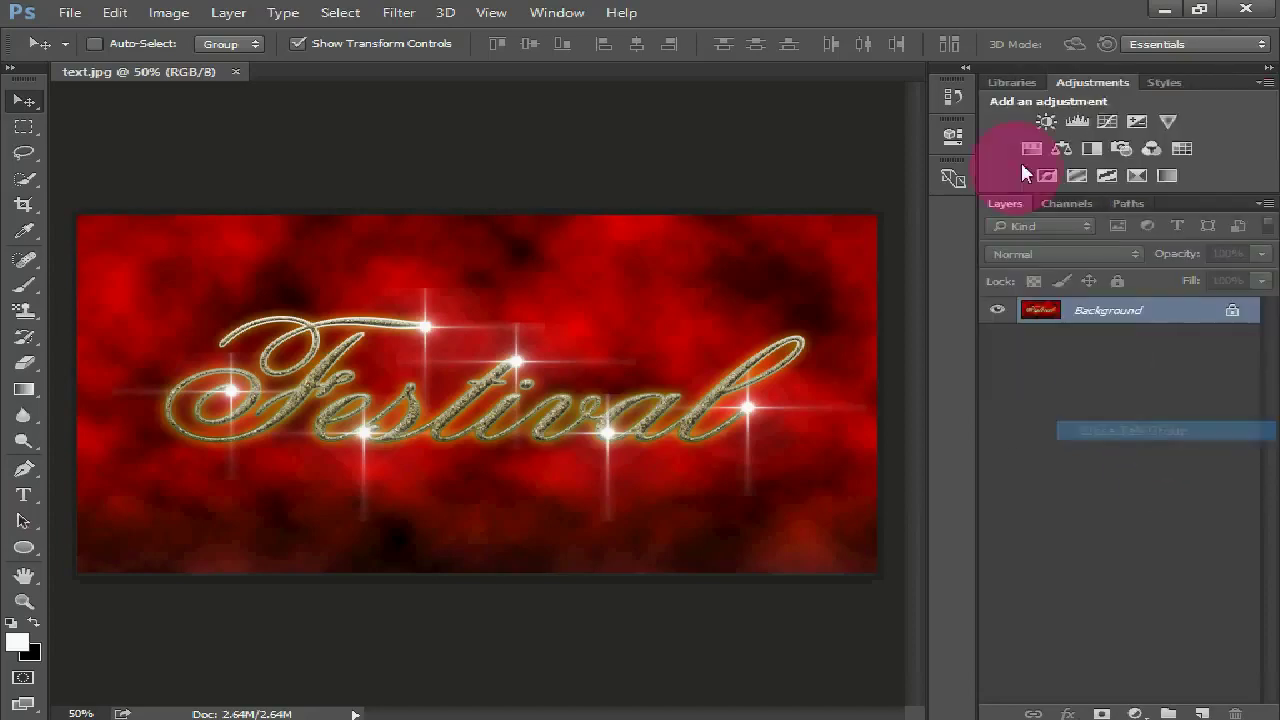
left_click(1263, 85)
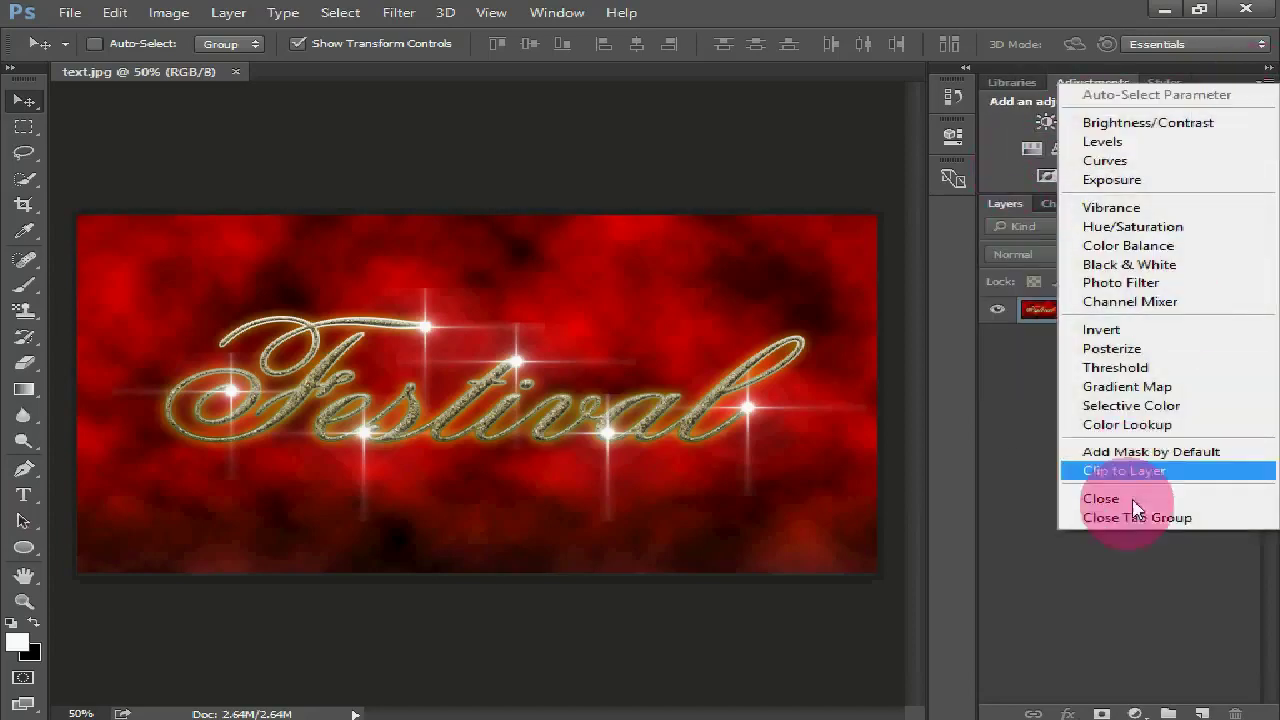
left_click(1133, 518)
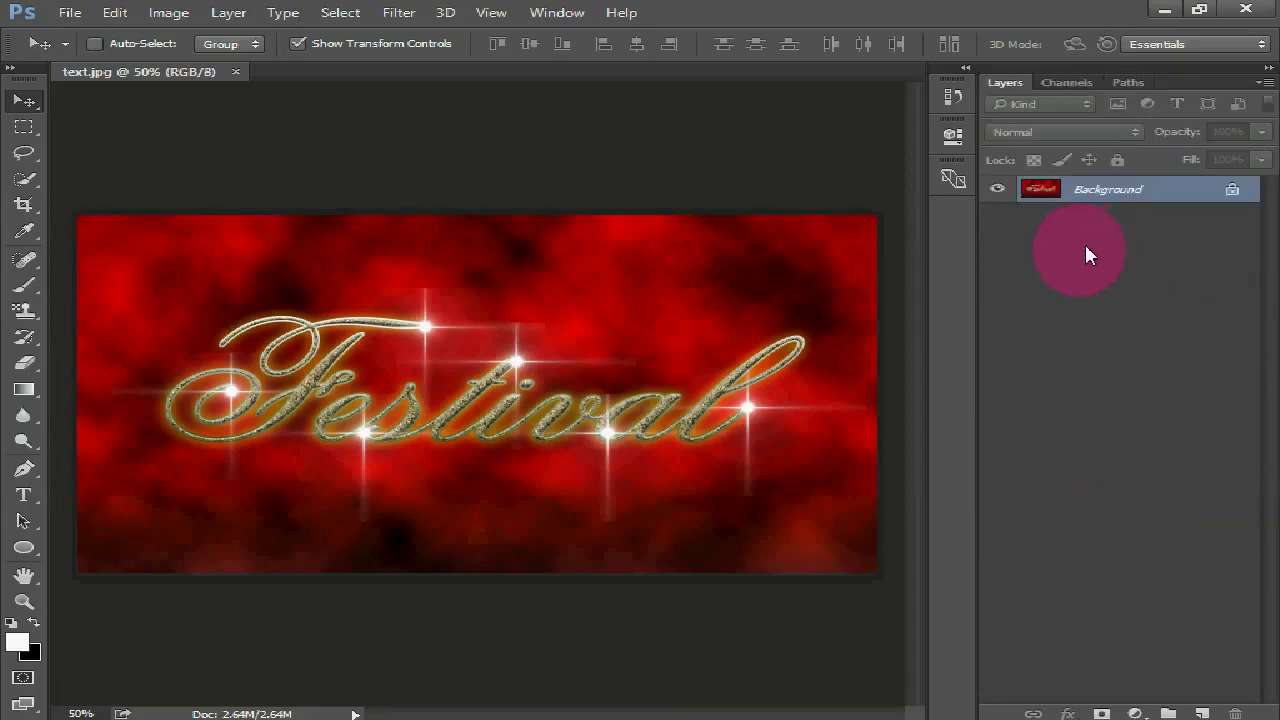
mouse_move(1192, 84)
left_mouse_down()
mouse_move(947, 261)
mouse_move(737, 606)
left_mouse_up()
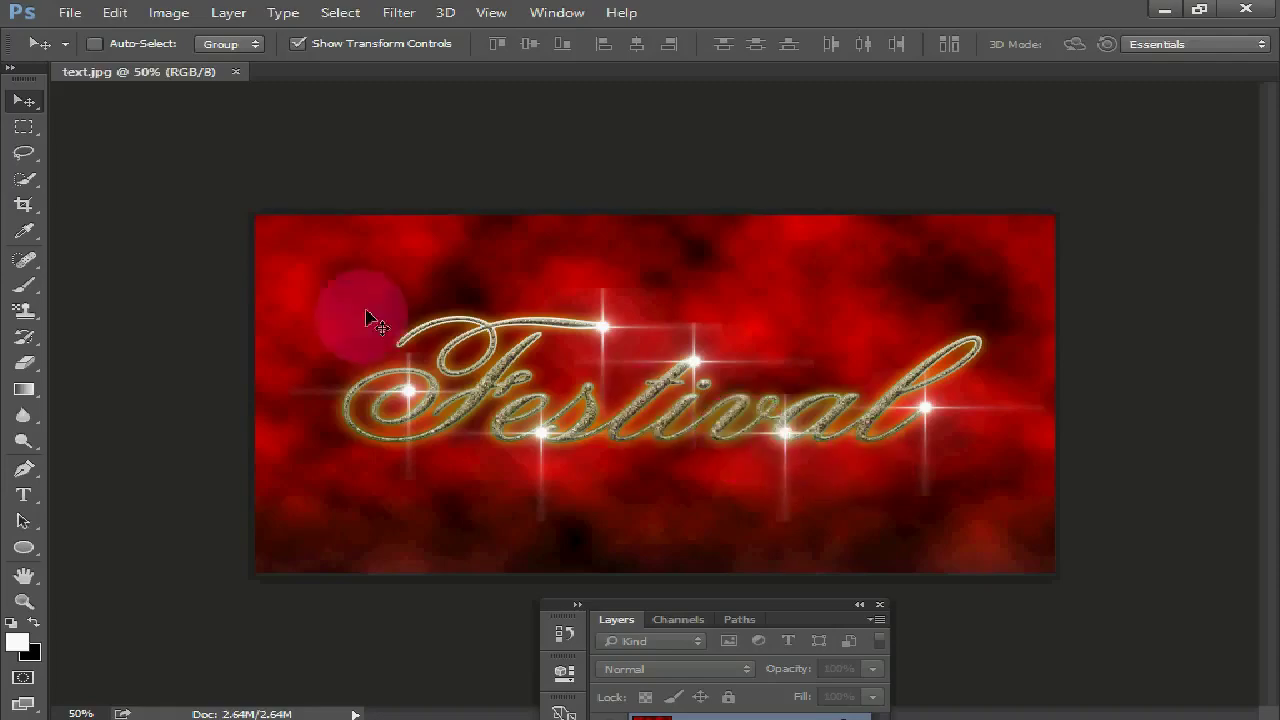
left_click(62, 20)
Step: Create a transparent 1280 × 720 px document at 300 pixels/inch
left_click(68, 34)
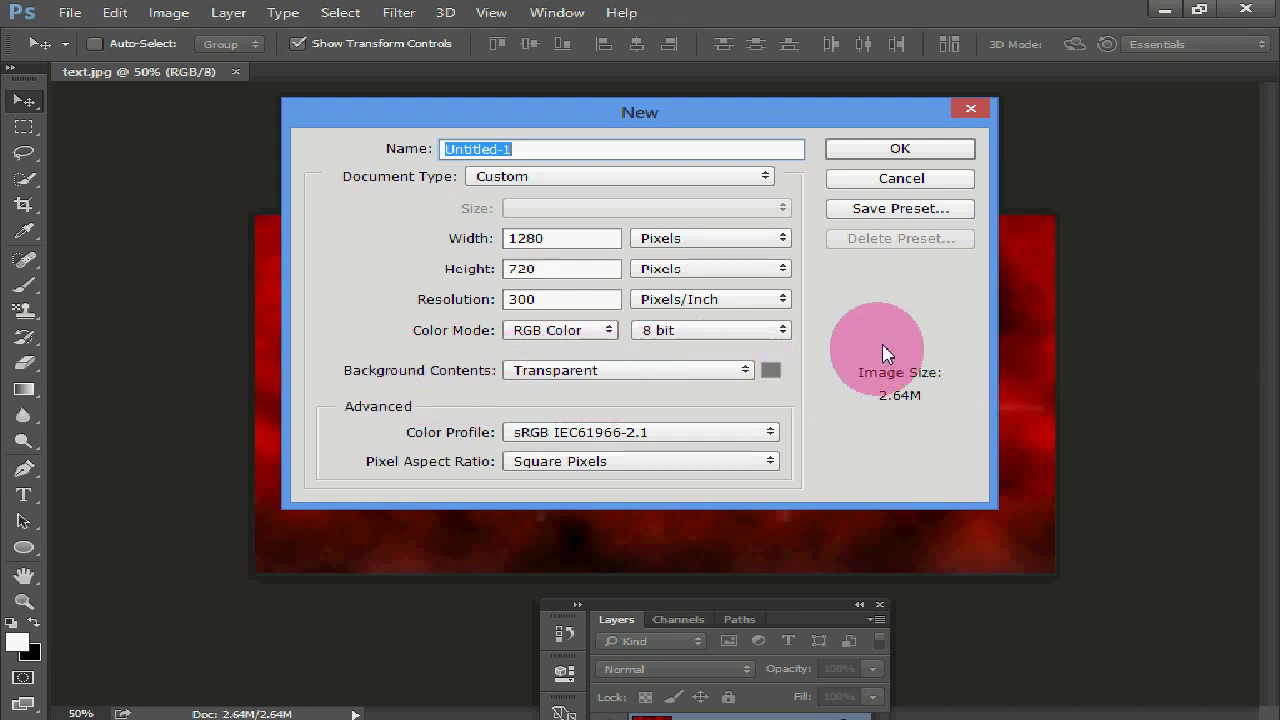
left_click(897, 150)
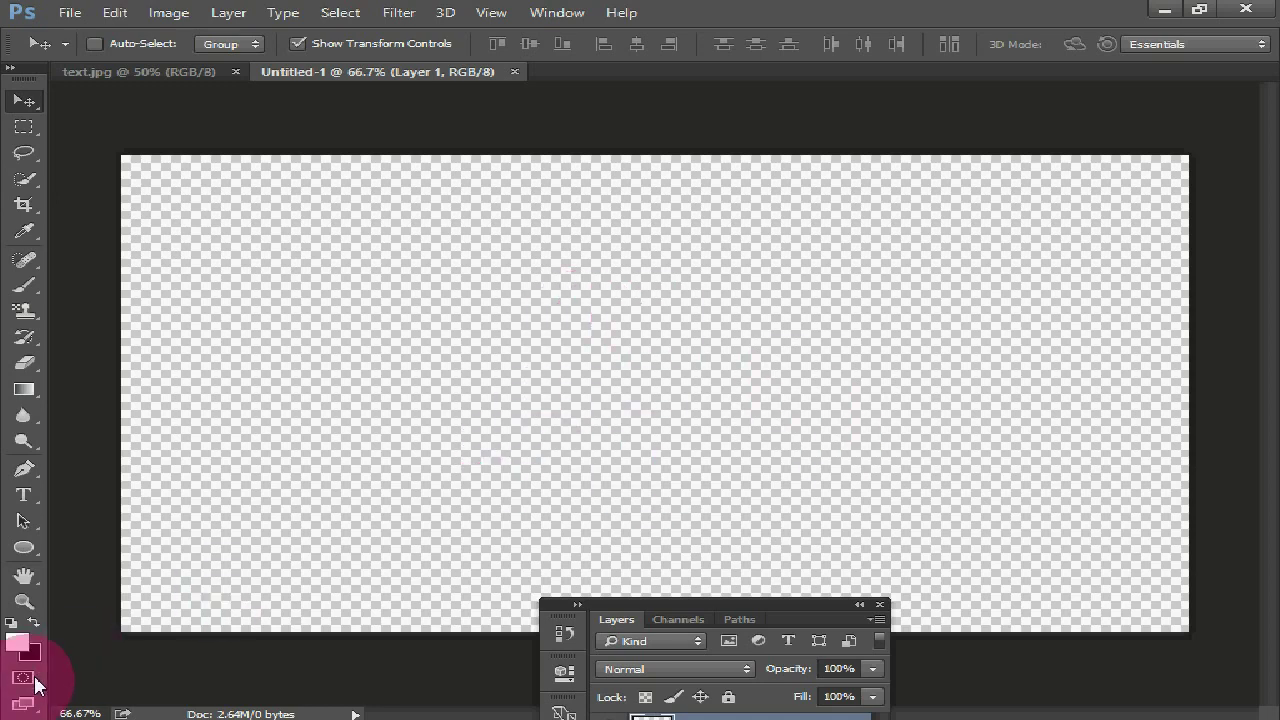
left_click(14, 650)
Step: Set the foreground colour to black and the background colour to white
left_click_drag(629, 394, 608, 457)
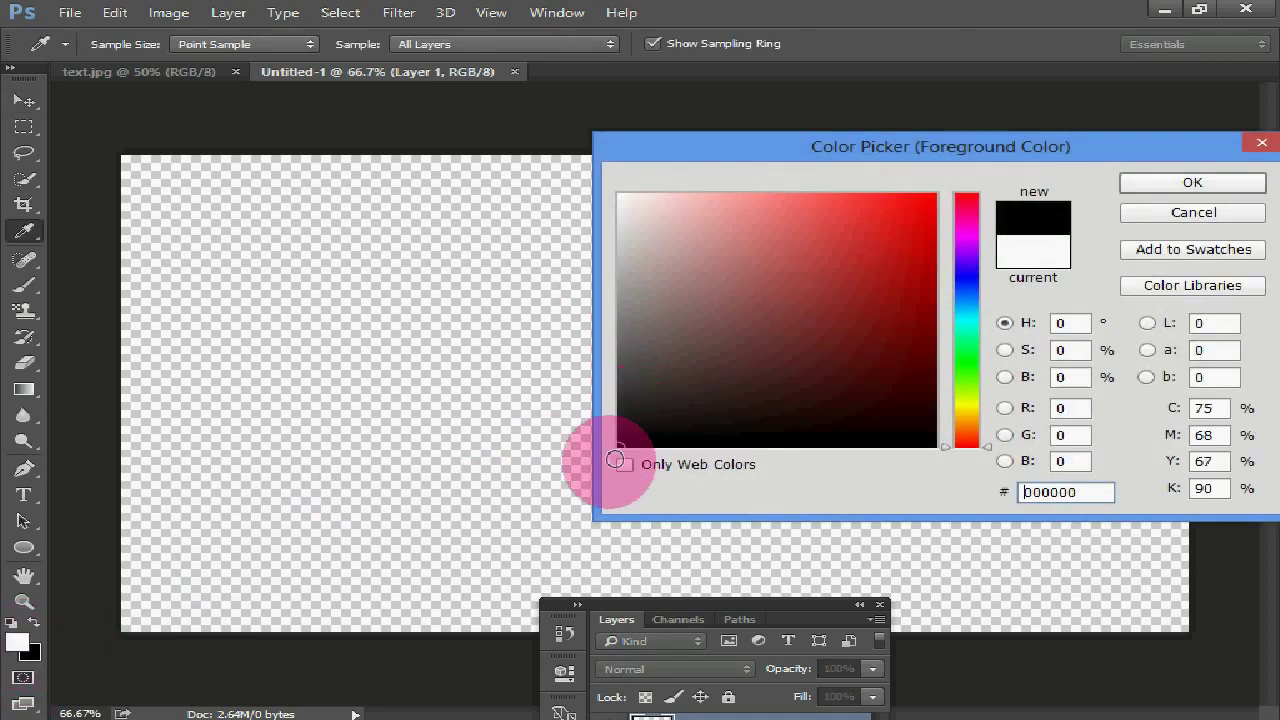
left_click(1200, 184)
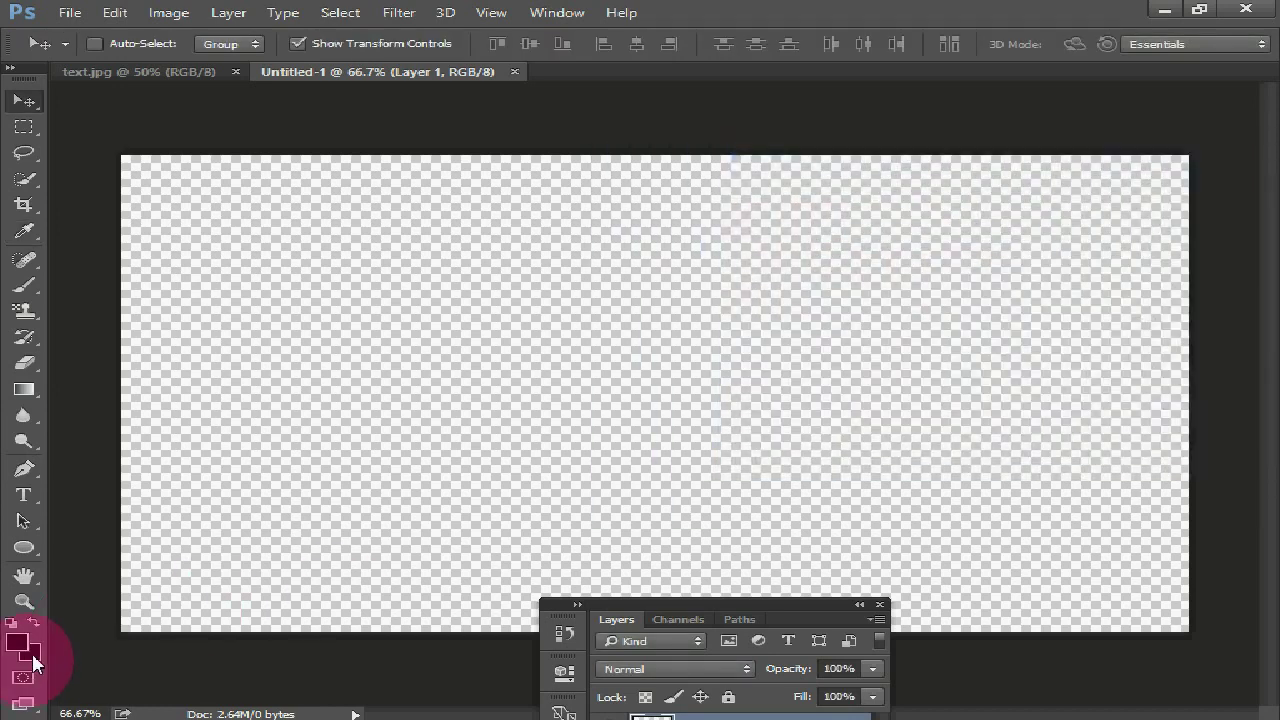
left_click(33, 656)
left_click(626, 201)
left_click_drag(626, 201, 614, 191)
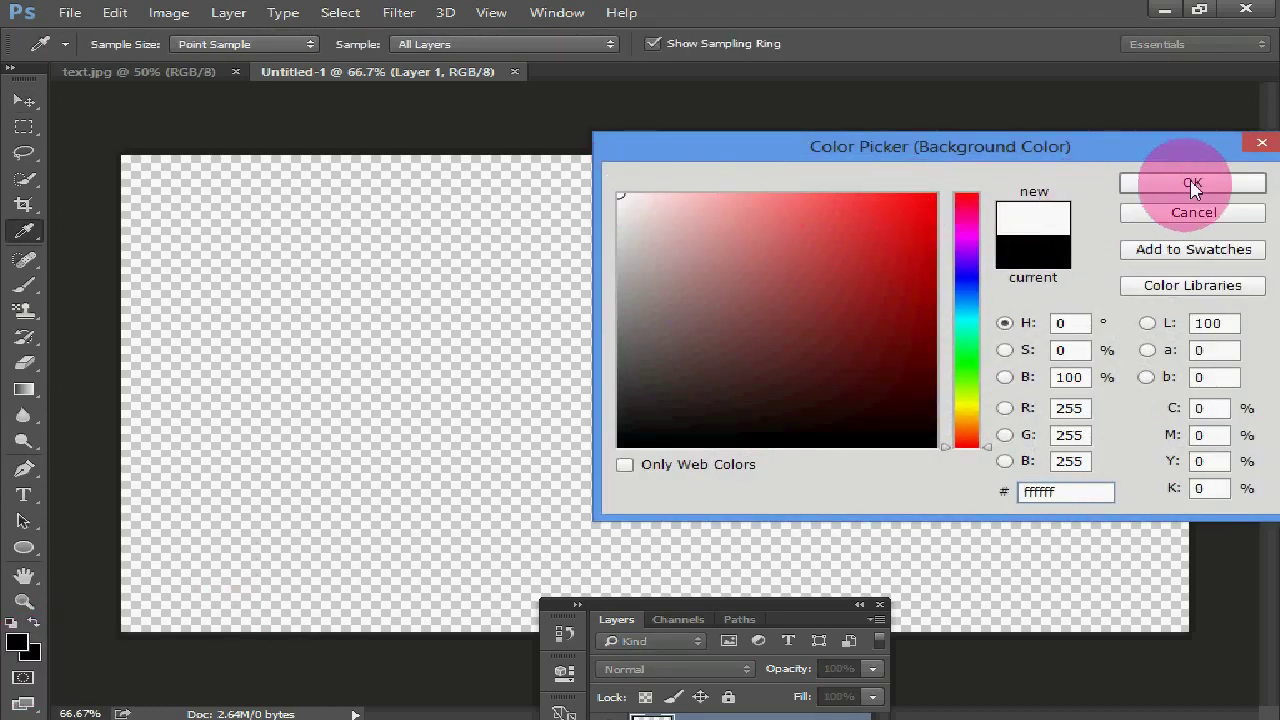
left_click(1192, 182)
Step: Render Clouds onto Layer 1 and move the Layers panel up over the canvas
left_click(399, 20)
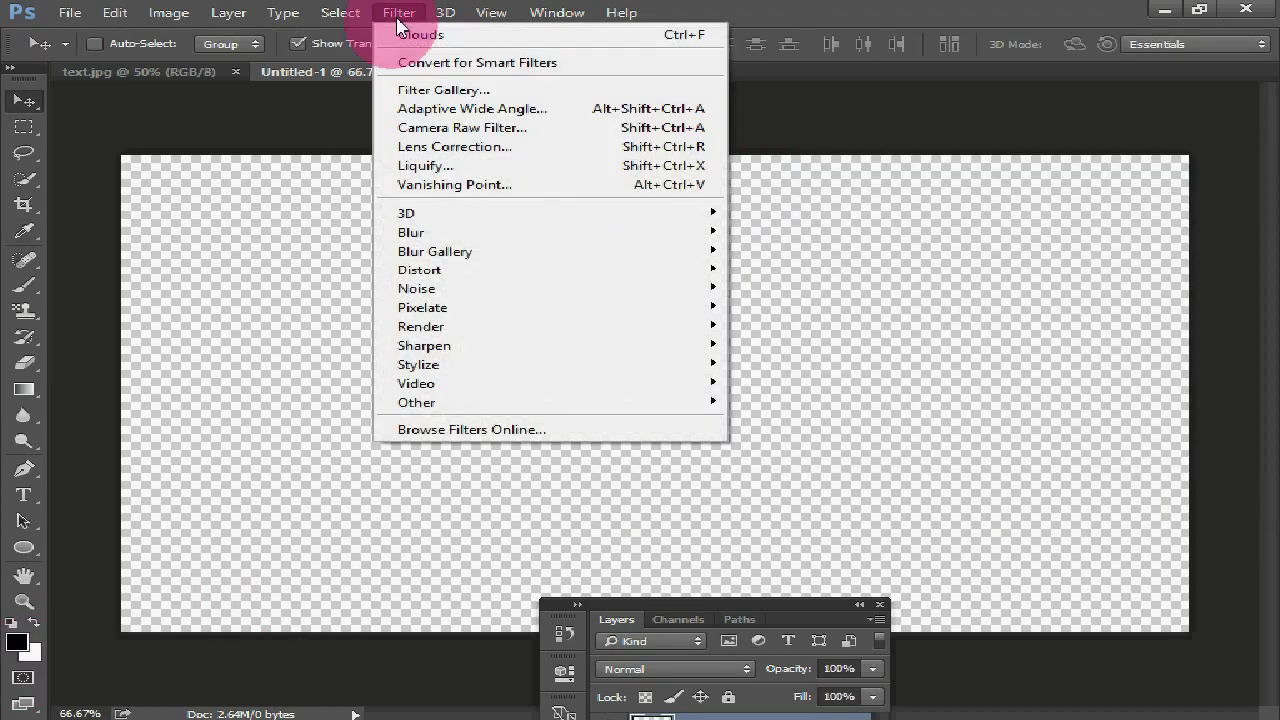
mouse_move(421, 326)
left_click(785, 391)
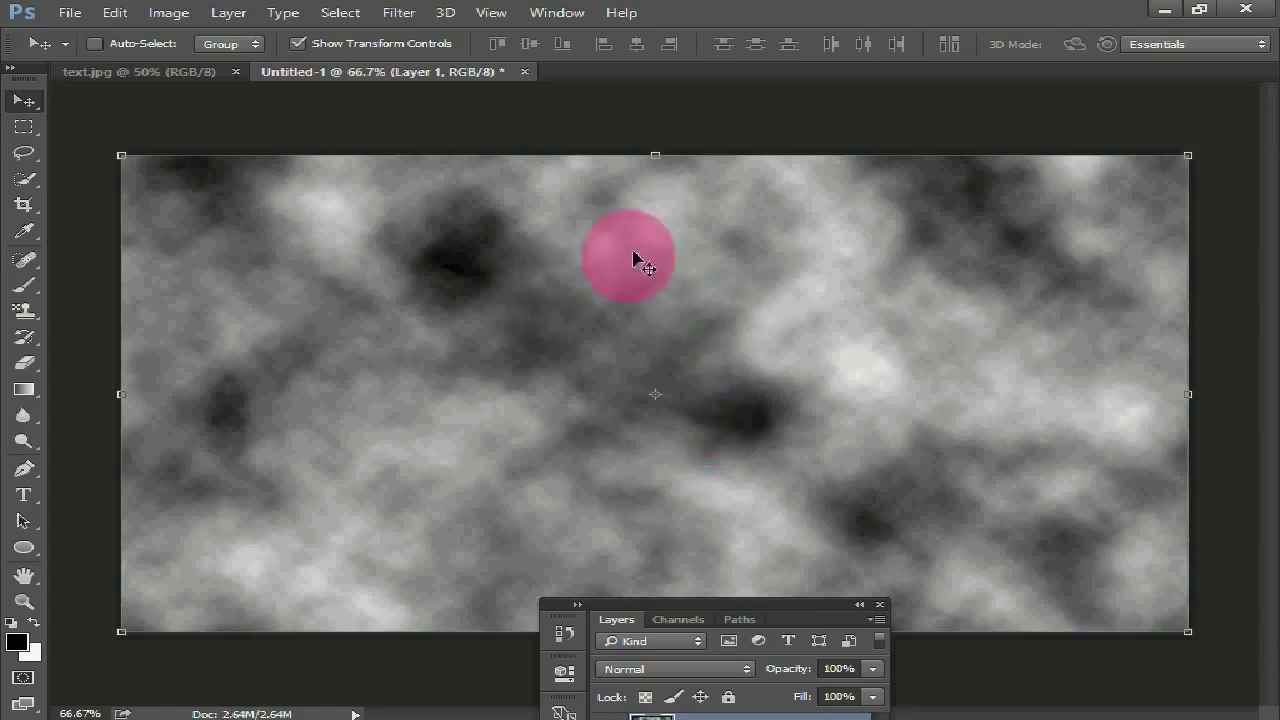
left_click_drag(781, 627, 886, 461)
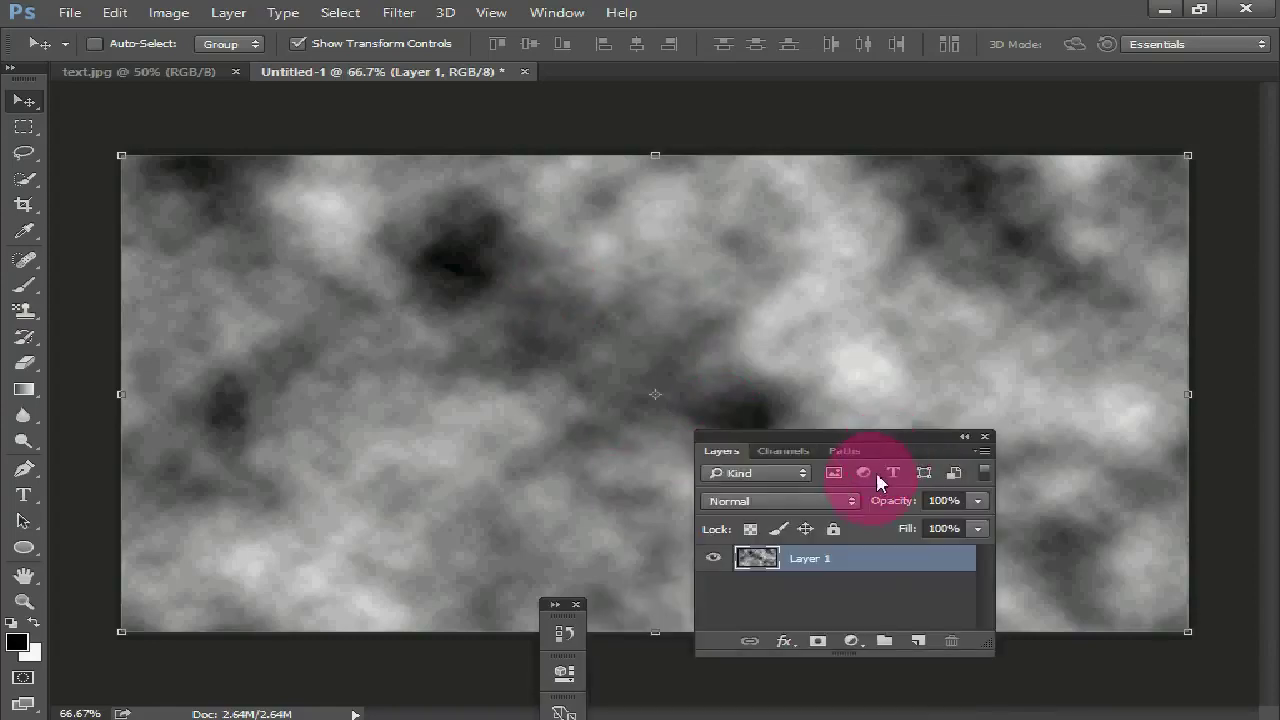
Step: Add a red Multiply Gradient Overlay at 90° to Layer 1, turning the clouds deep red
double_click(969, 566)
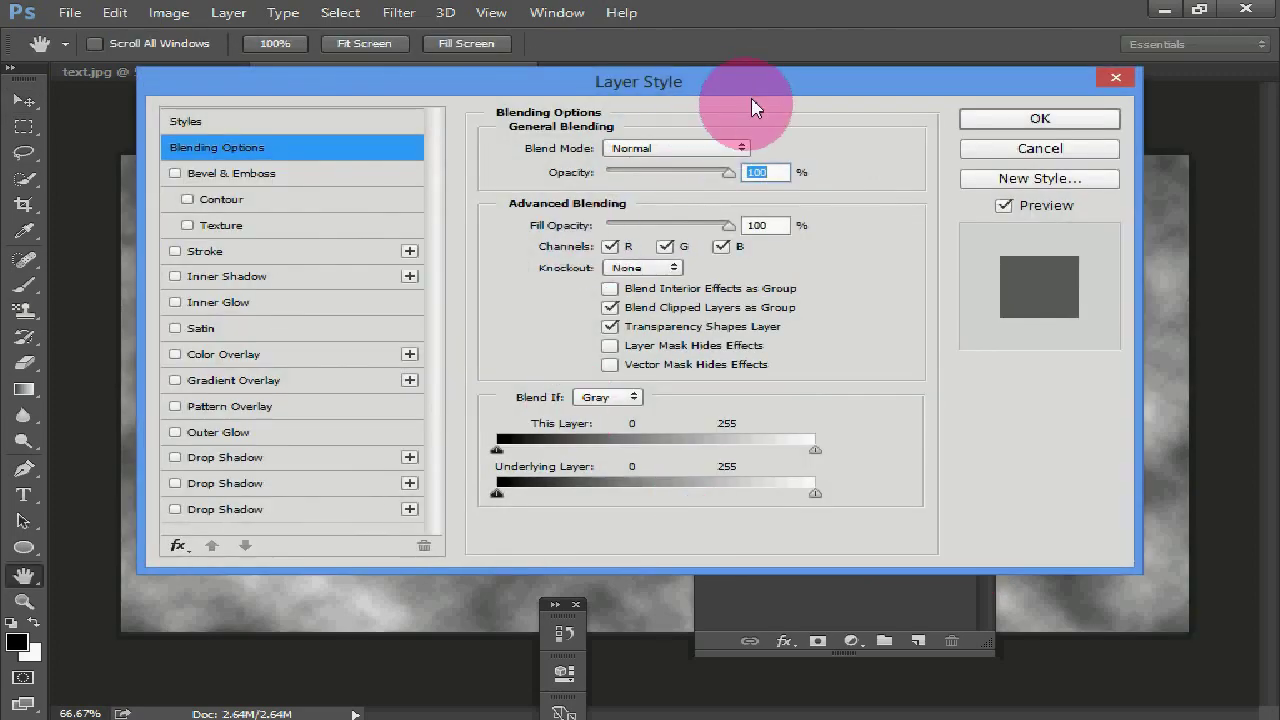
left_click_drag(809, 100, 1033, 96)
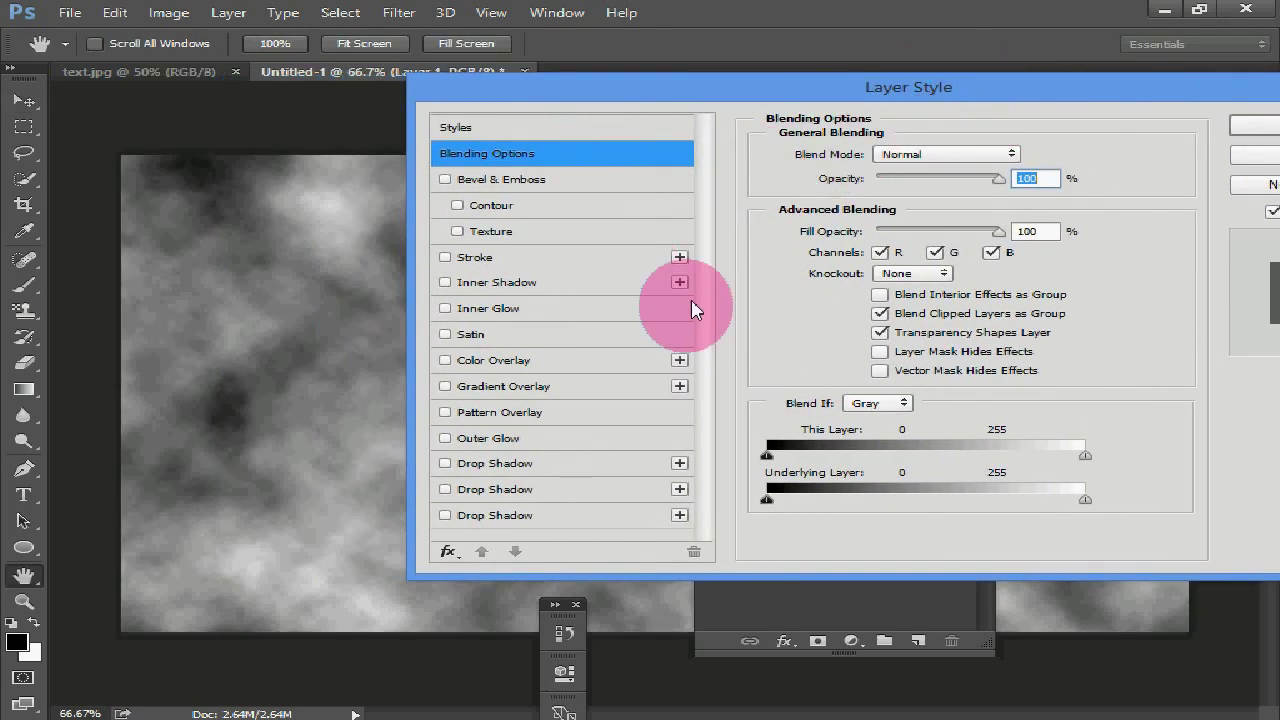
left_click(535, 386)
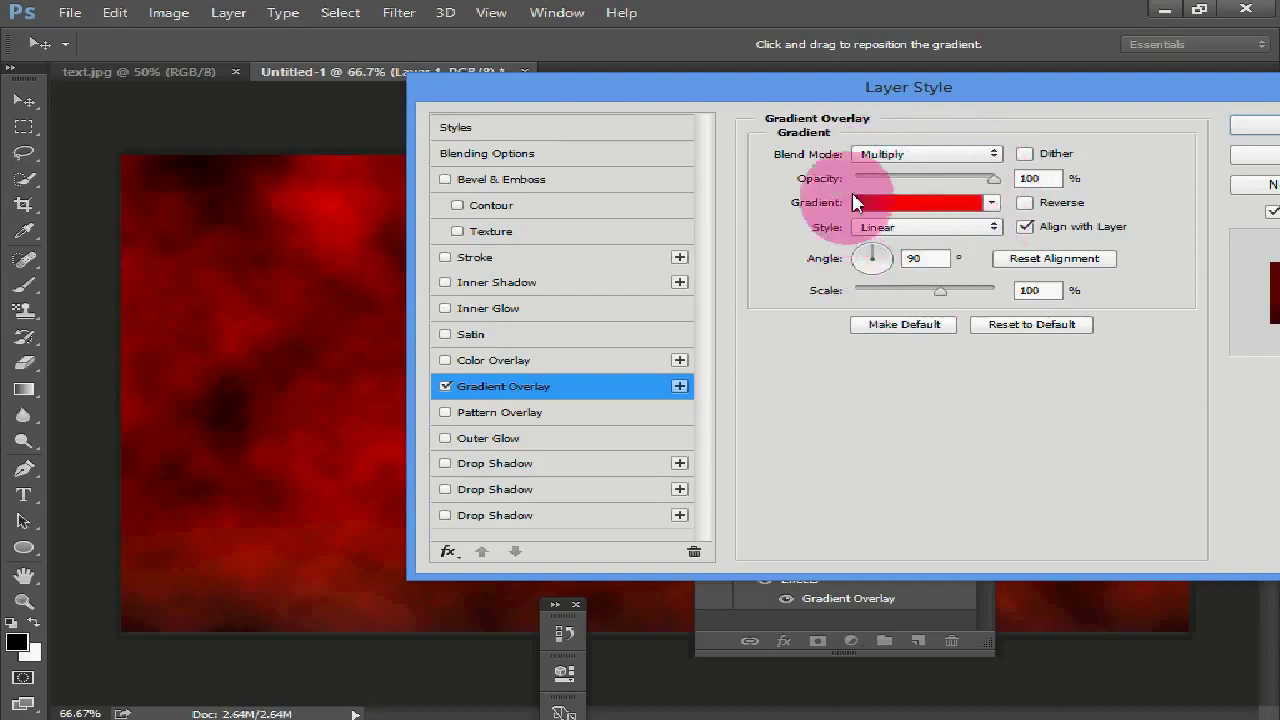
left_click(1256, 128)
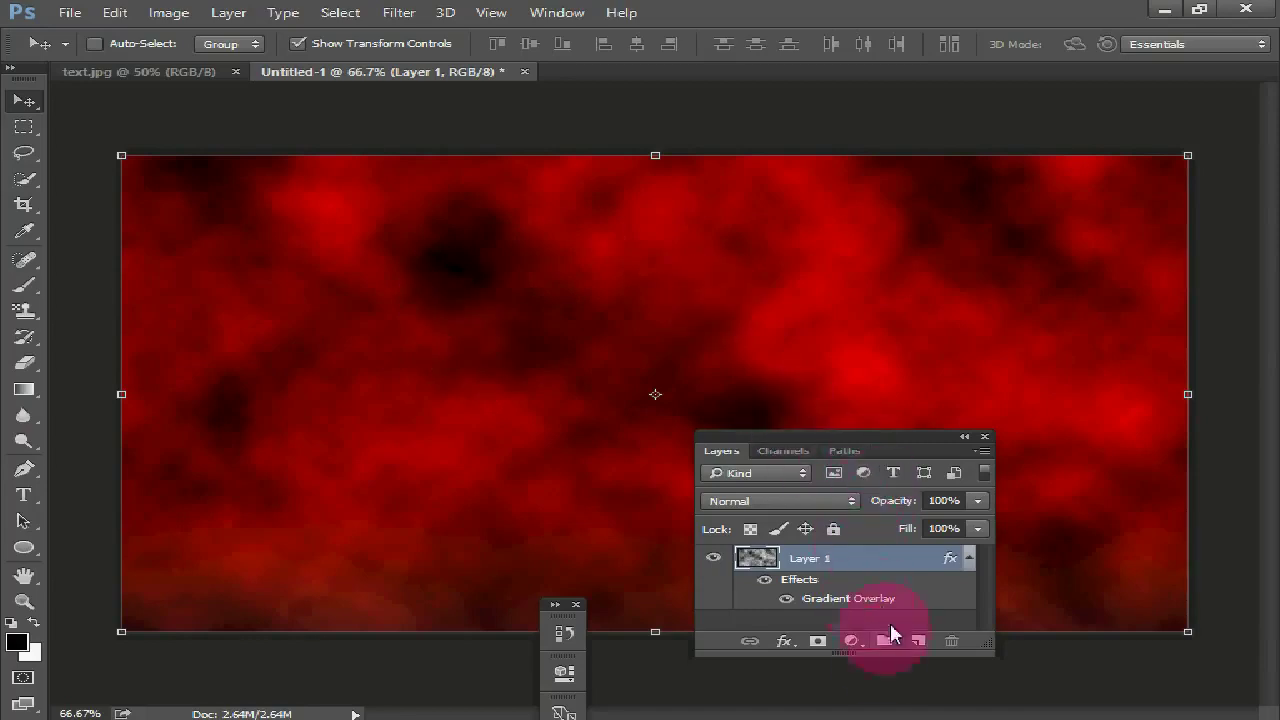
left_click_drag(870, 650, 870, 714)
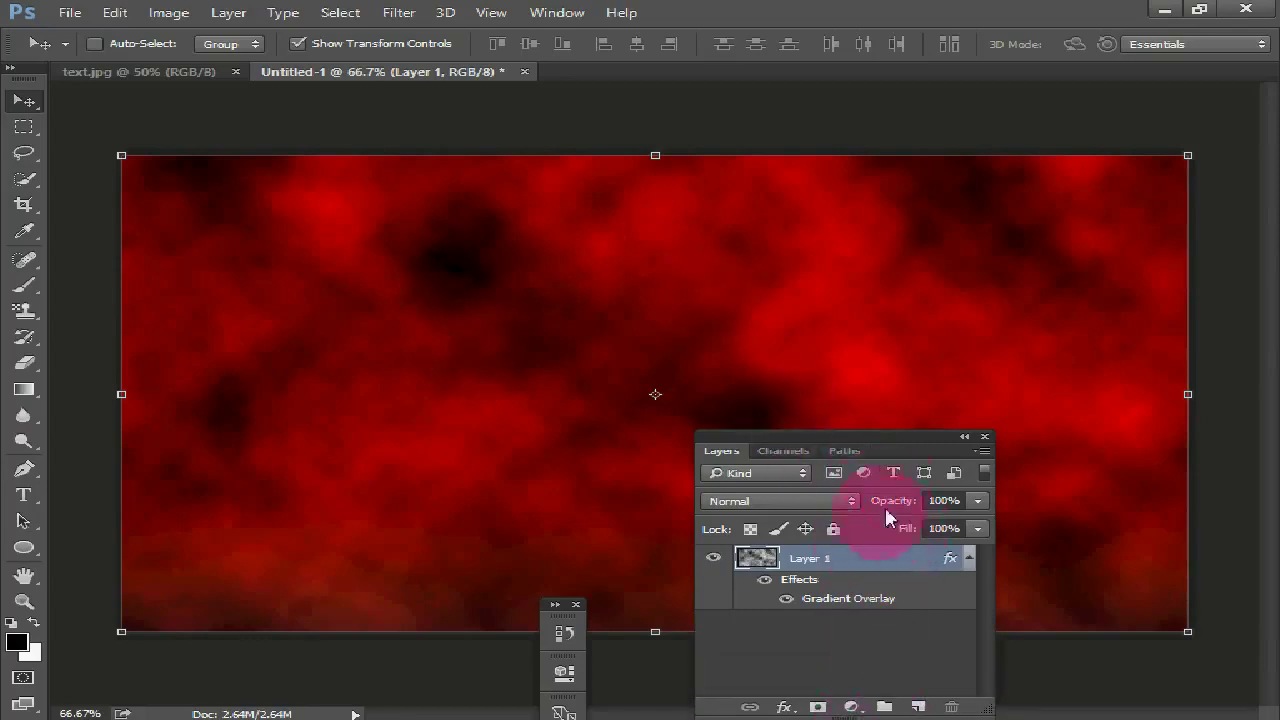
left_click_drag(908, 442, 888, 562)
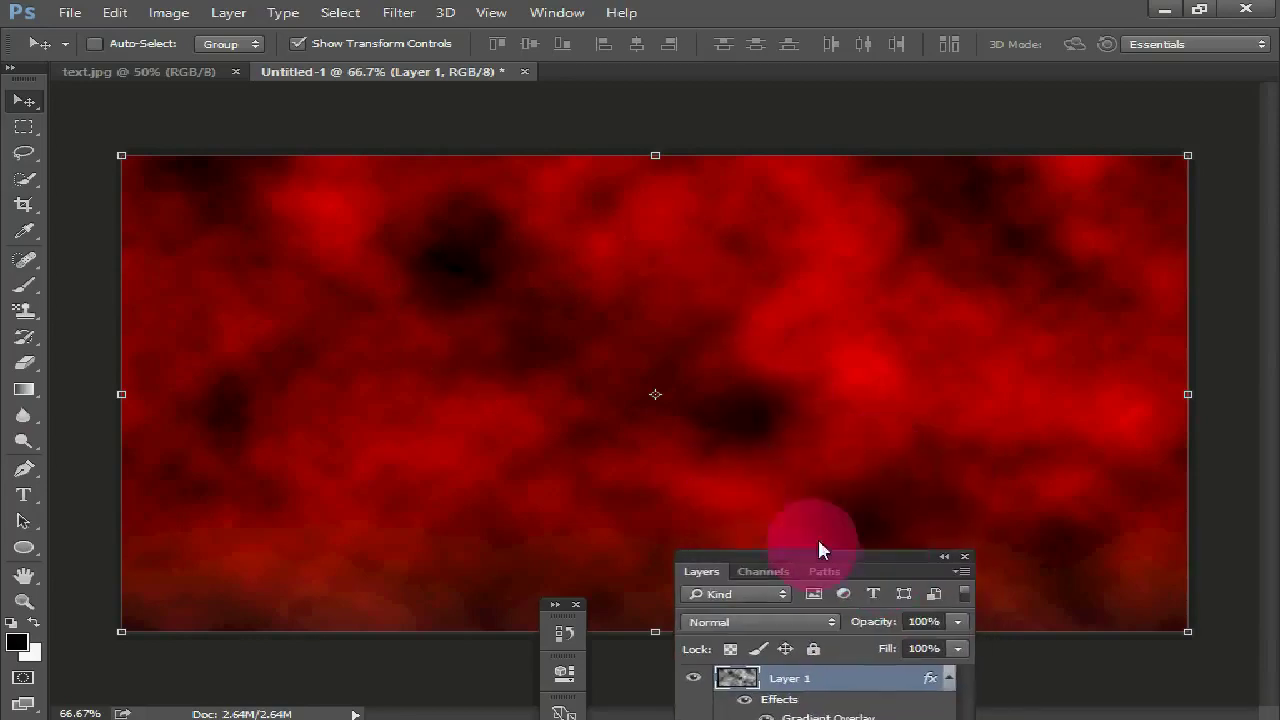
Step: Type 'Festival' in white FlemishScript BT on the left side of the canvas
left_click(30, 503)
left_click(144, 496)
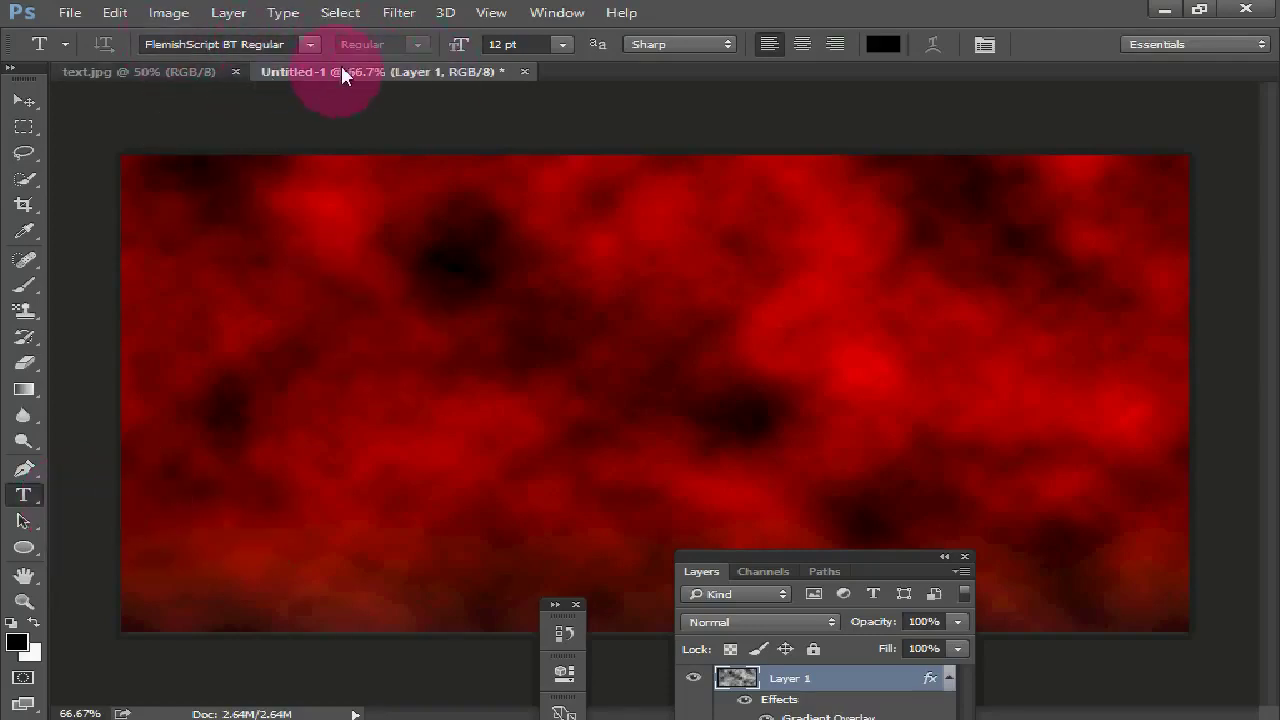
left_click(879, 47)
left_click_drag(677, 220, 564, 184)
left_click(1146, 190)
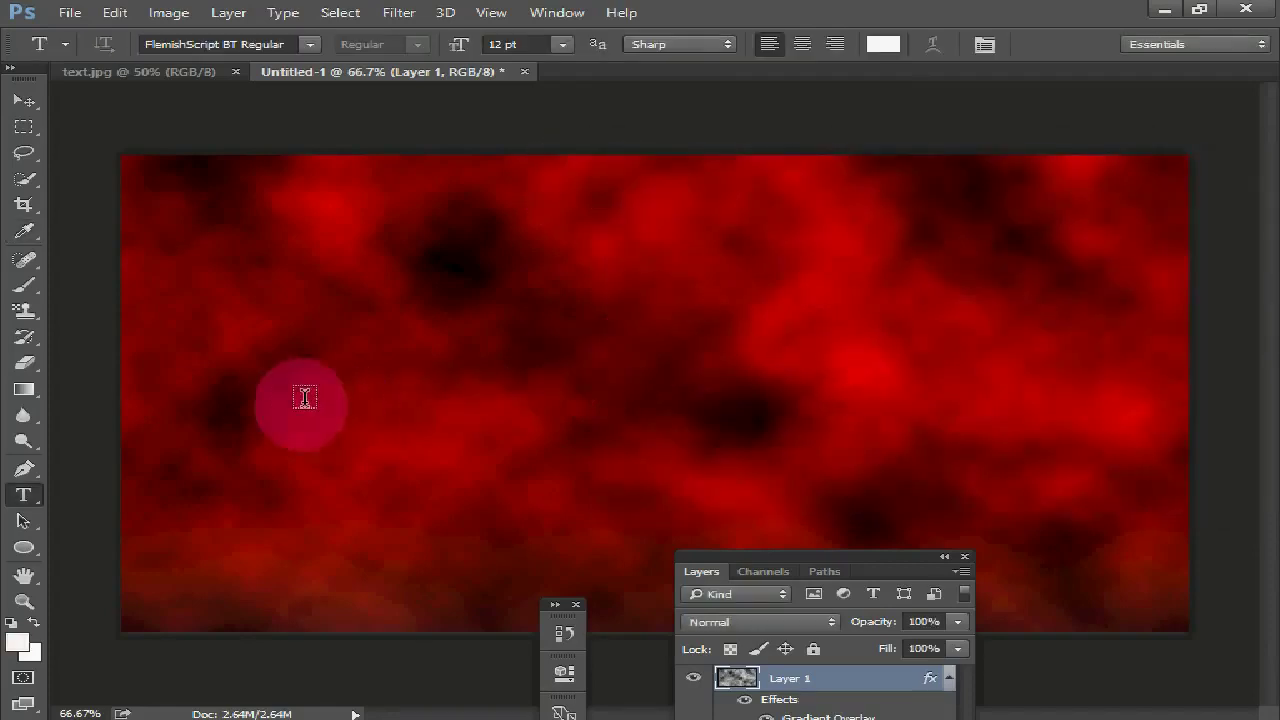
left_click(255, 387)
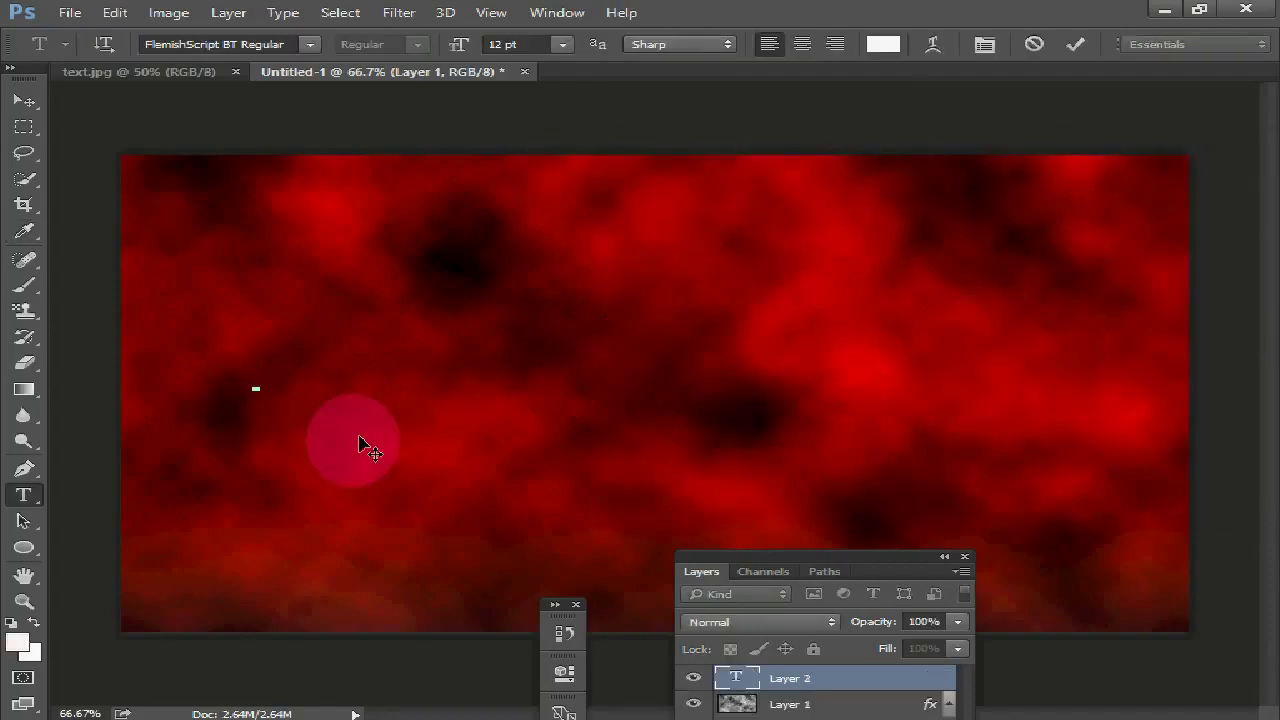
type("Festiva")
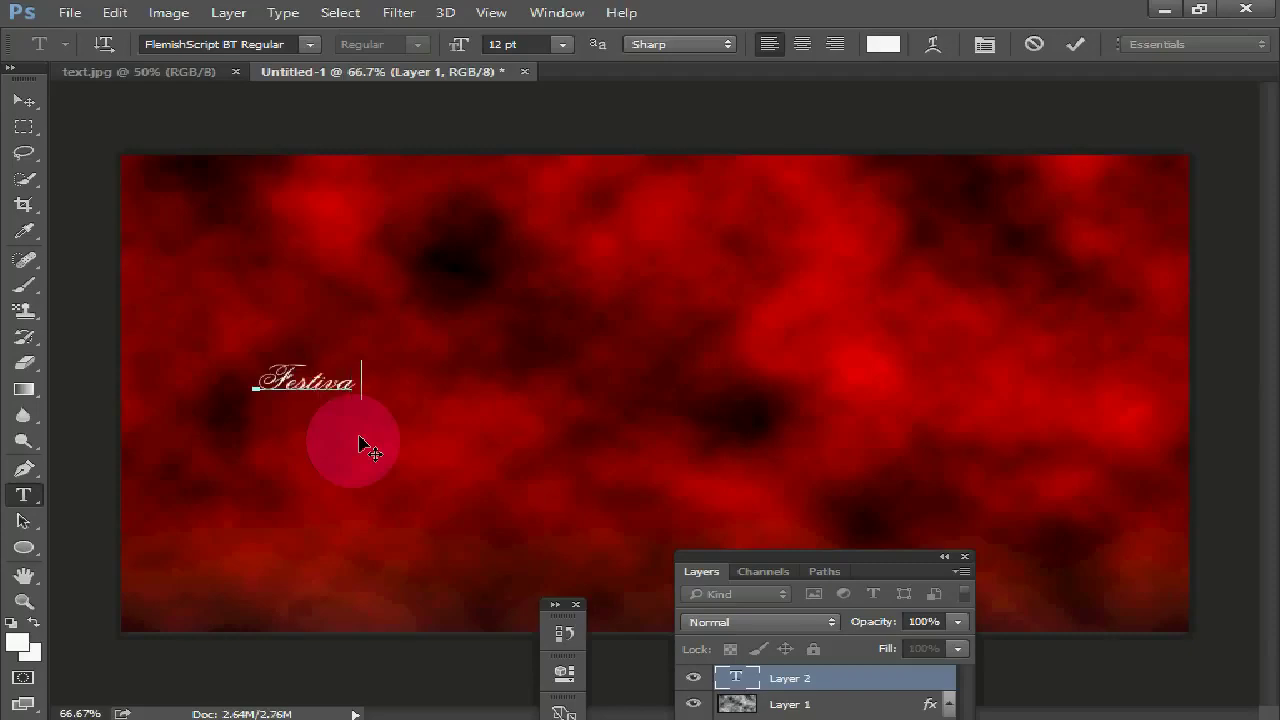
type("l")
left_click(24, 101)
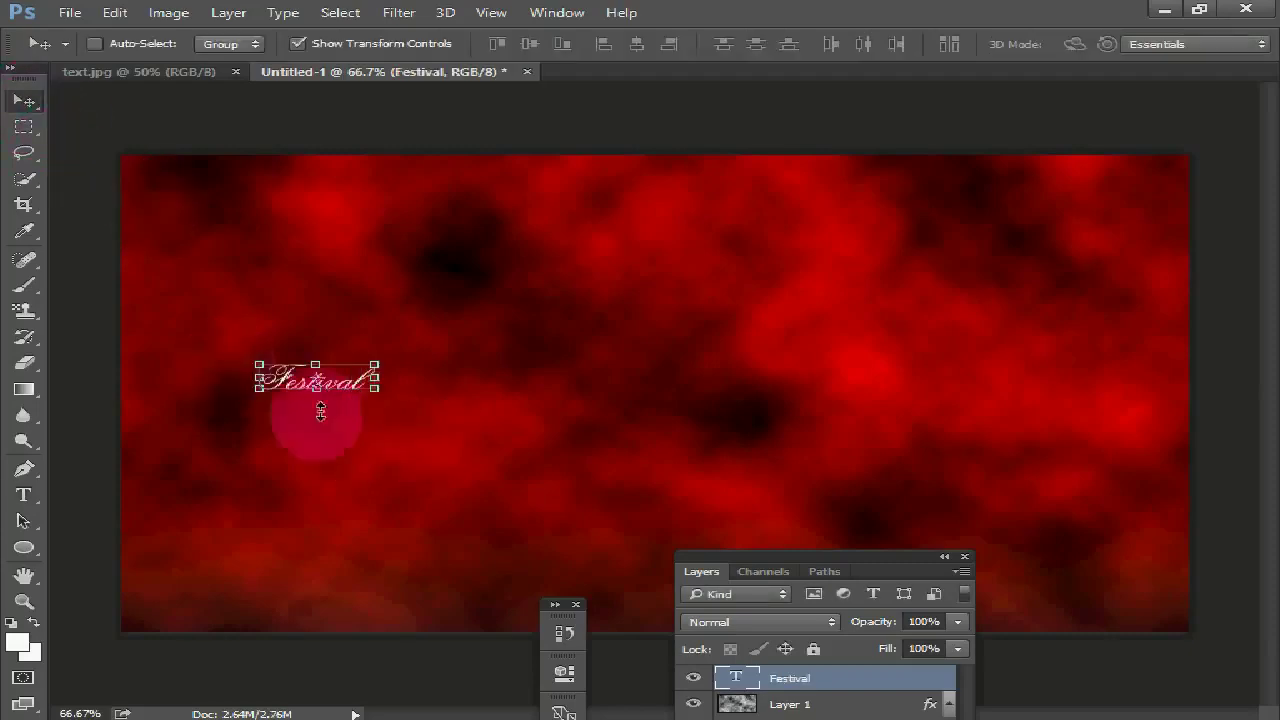
Step: Stretch the Festival text wider and taller so it's centred across the canvas
left_click_drag(374, 388, 774, 517)
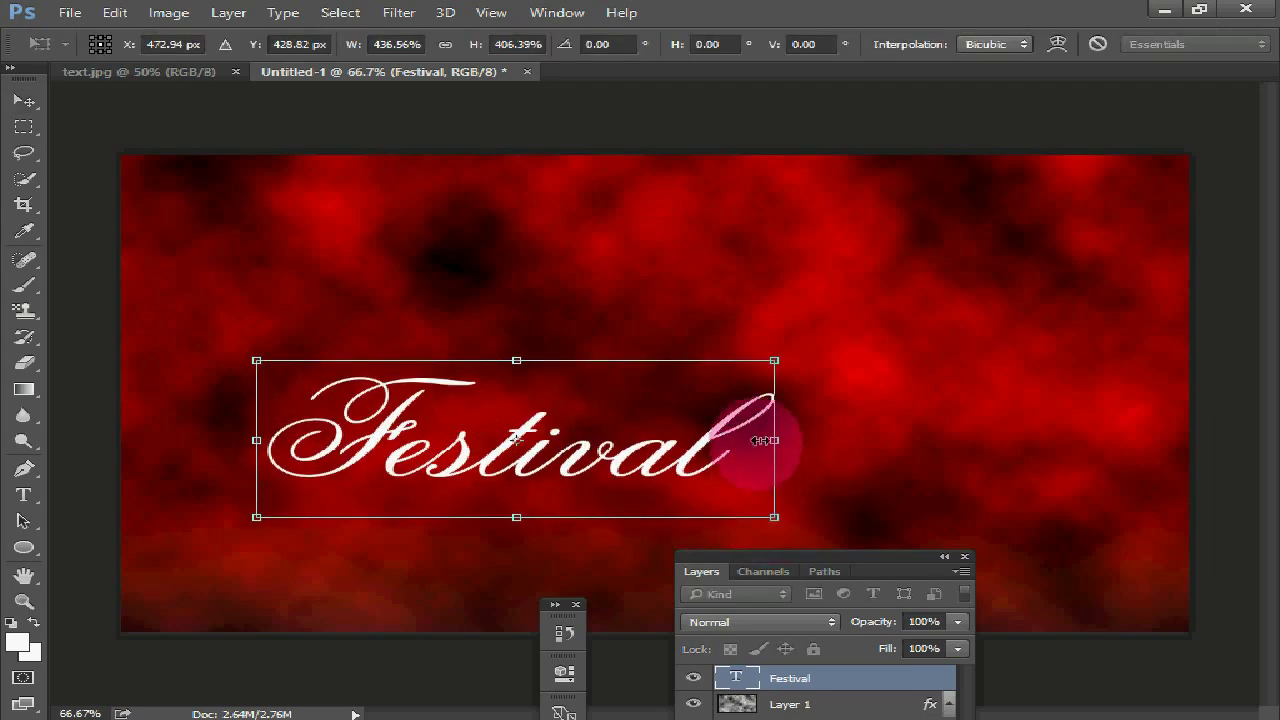
left_click_drag(774, 360, 917, 268)
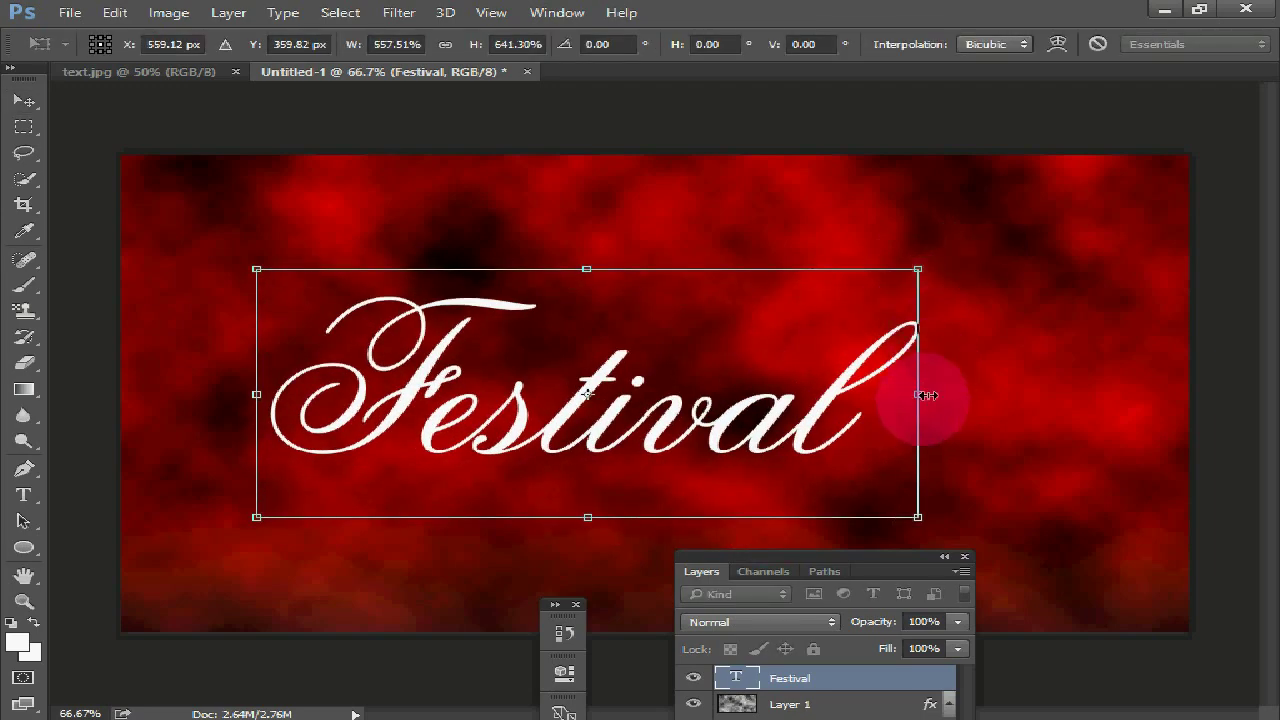
left_click_drag(920, 395, 1030, 395)
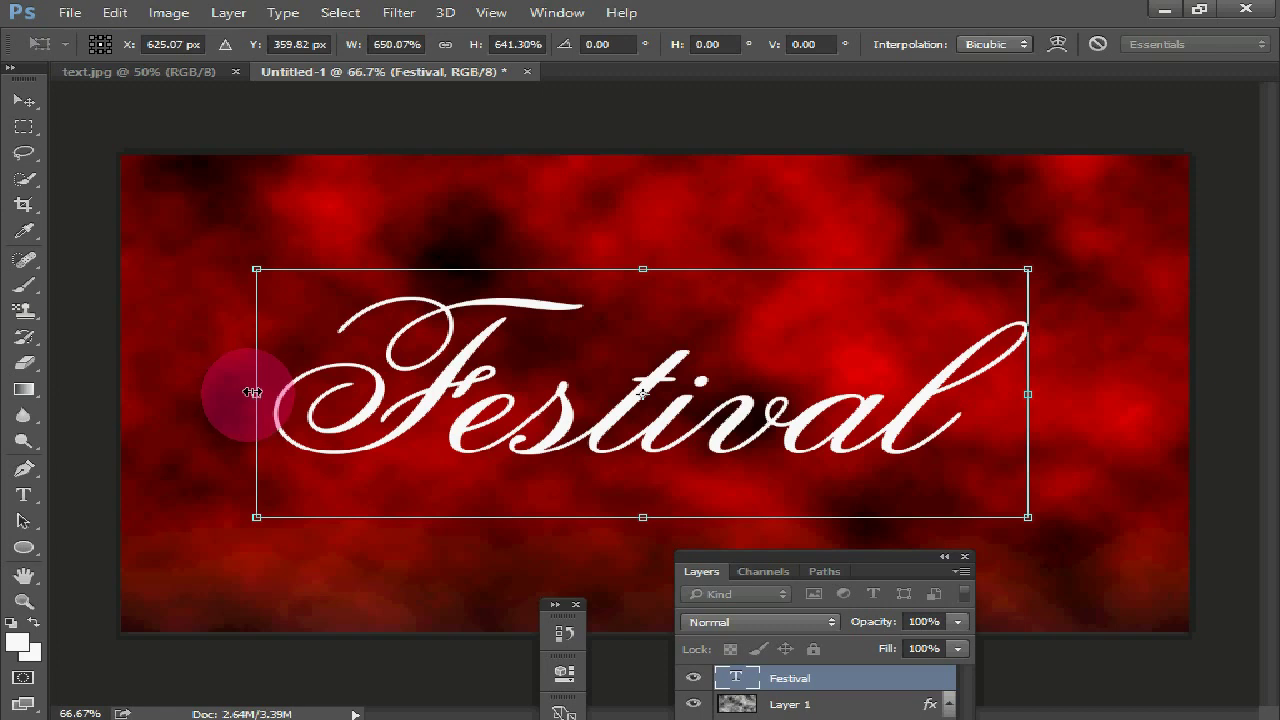
left_click_drag(252, 393, 215, 393)
left_click_drag(624, 526, 624, 537)
left_click_drag(667, 442, 697, 430)
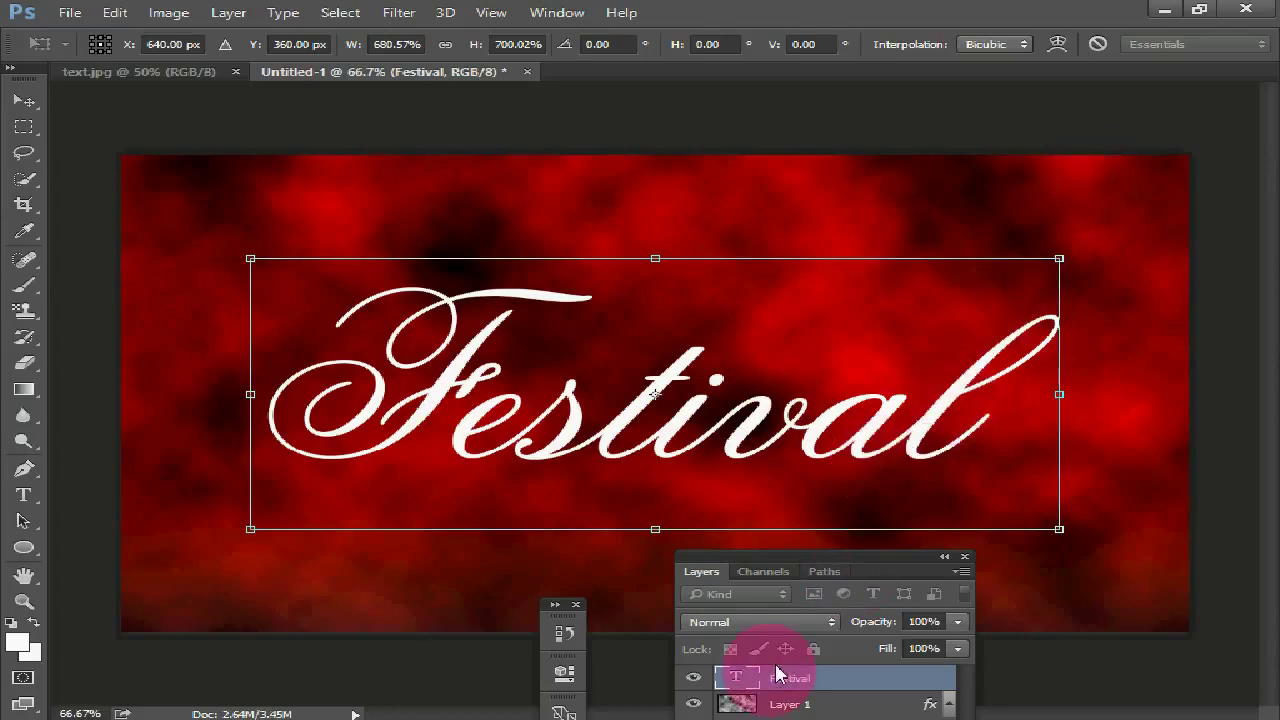
key("Return")
Step: Tidy the panels and duplicate the Festival text layer as 'Festival copy'
left_click_drag(891, 572, 1004, 482)
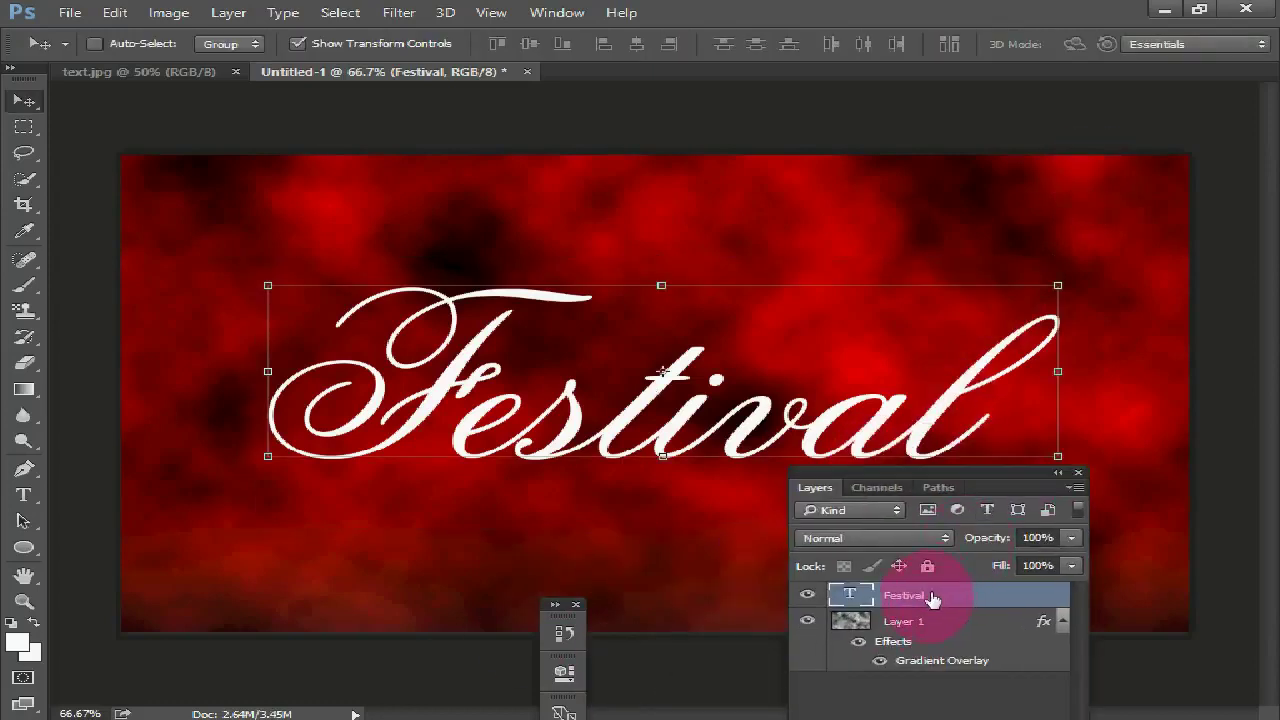
left_click(575, 606)
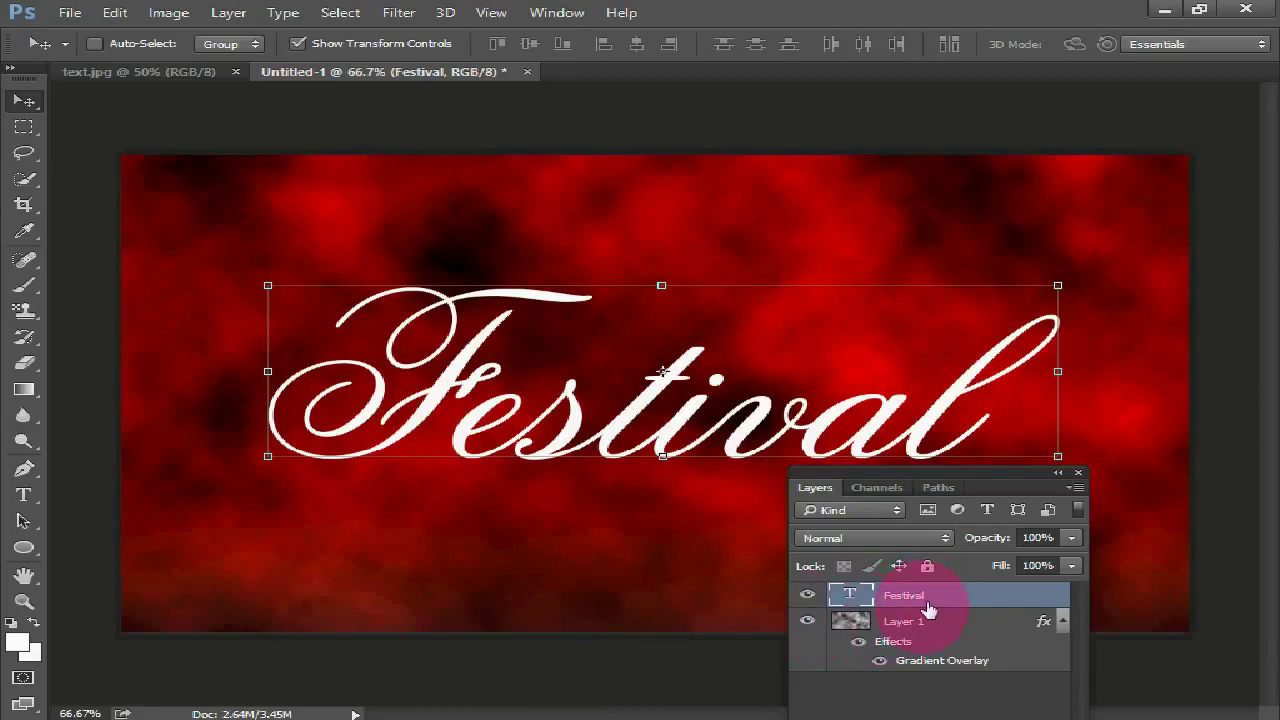
key("ctrl+j")
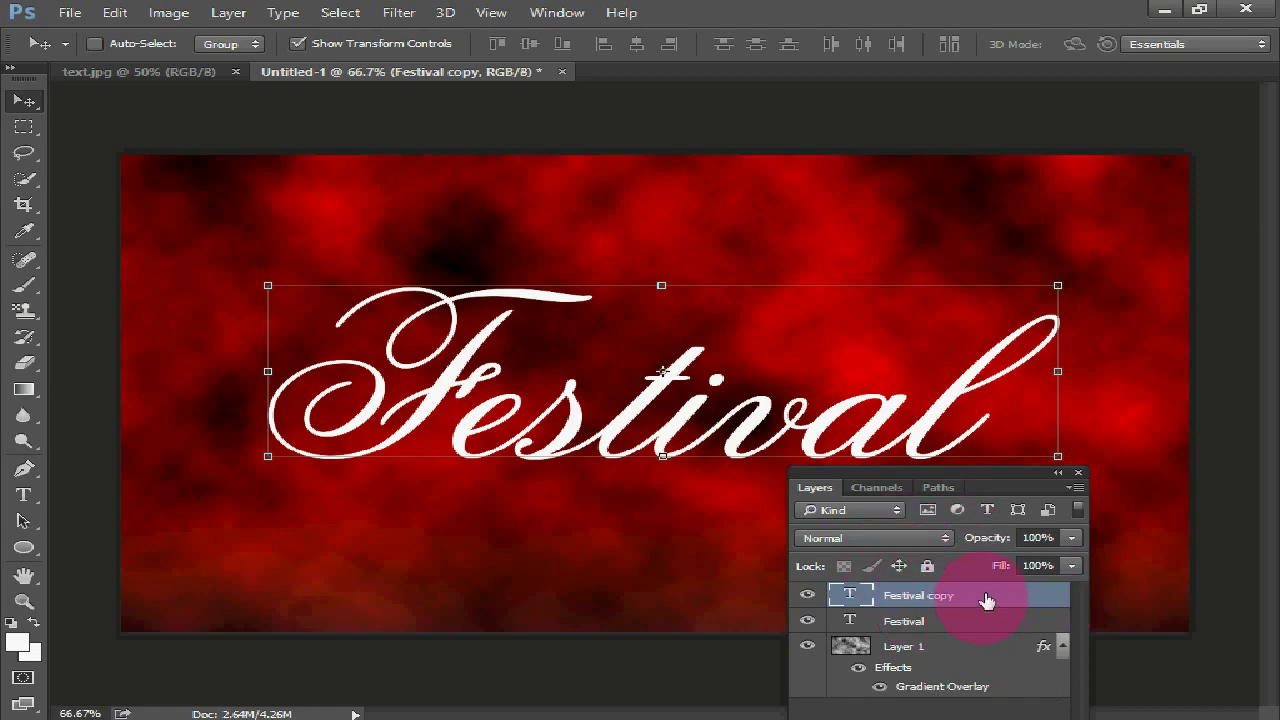
Step: Add Bevel & Emboss with Contour and an Outer Glow with spread 5 to Festival copy
double_click(1062, 596)
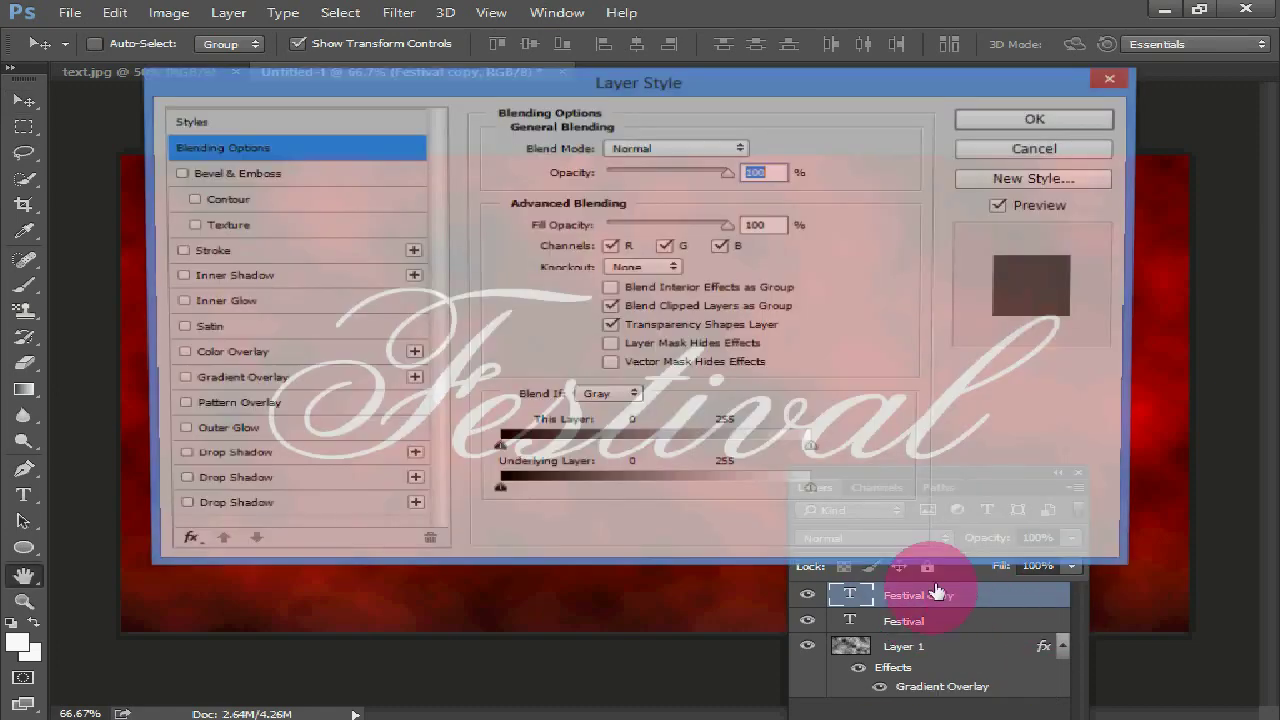
left_click_drag(857, 80, 1167, 291)
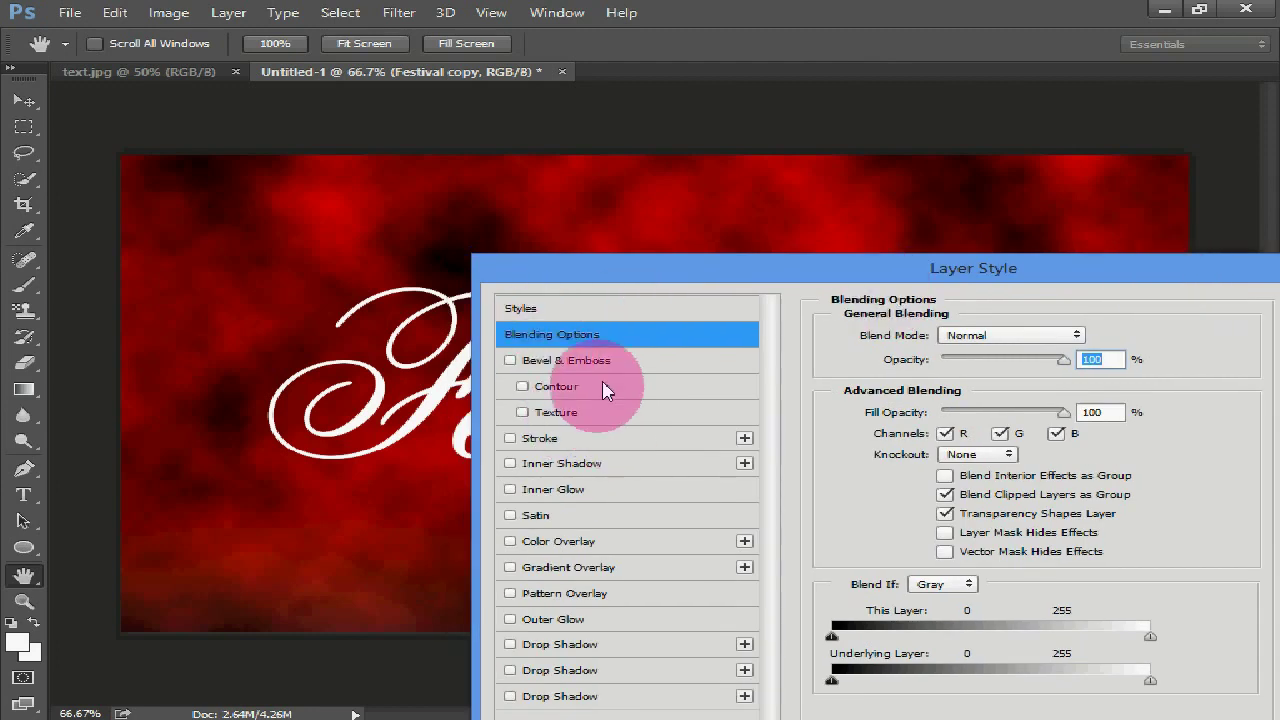
left_click(562, 360)
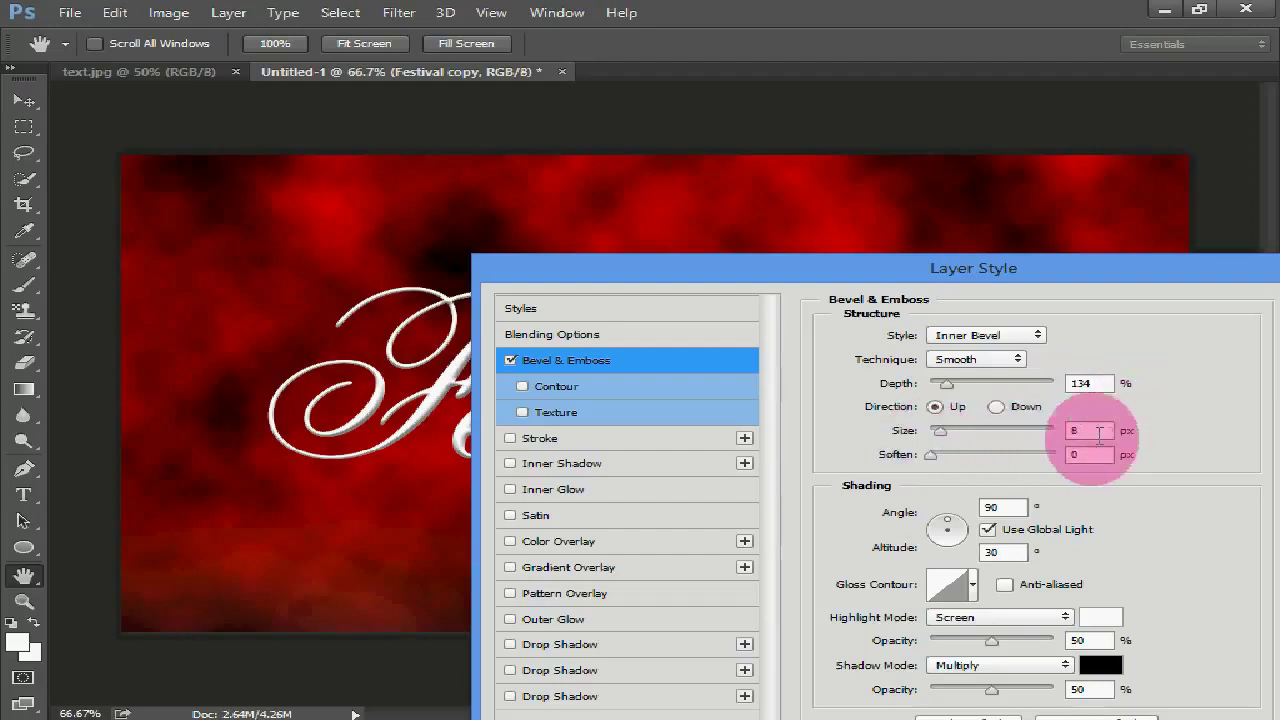
left_click(581, 390)
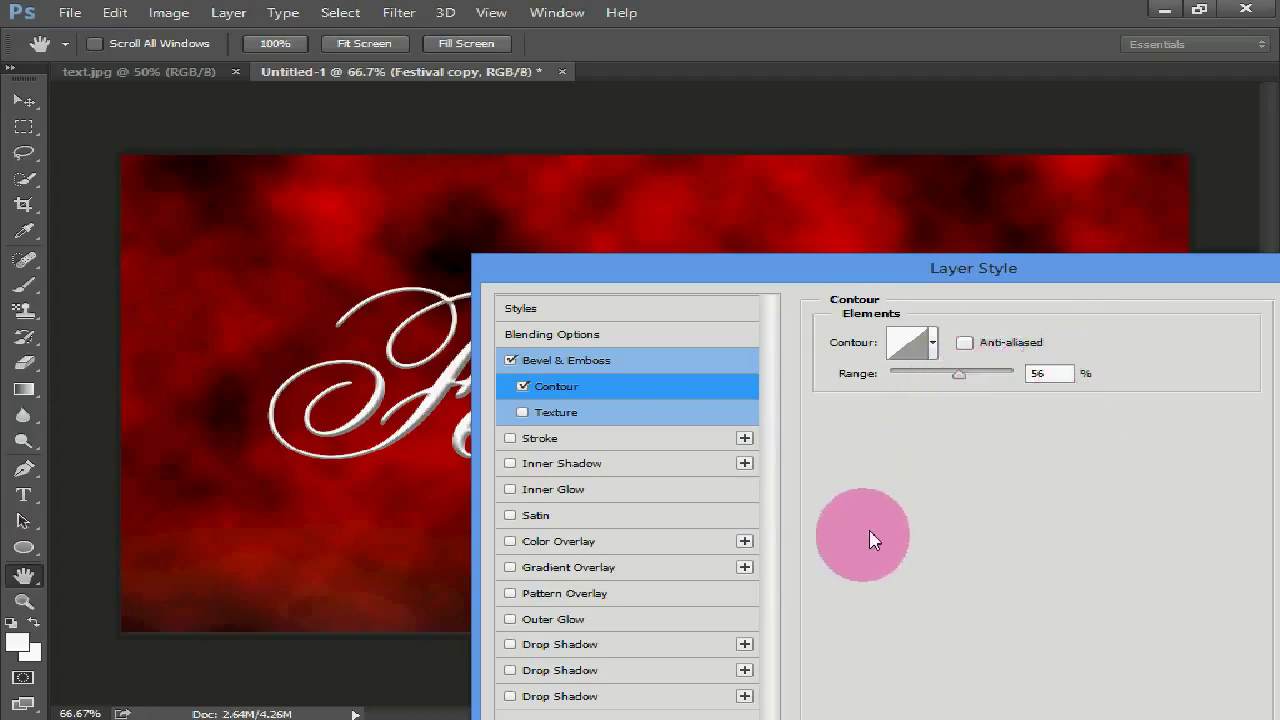
left_click(566, 622)
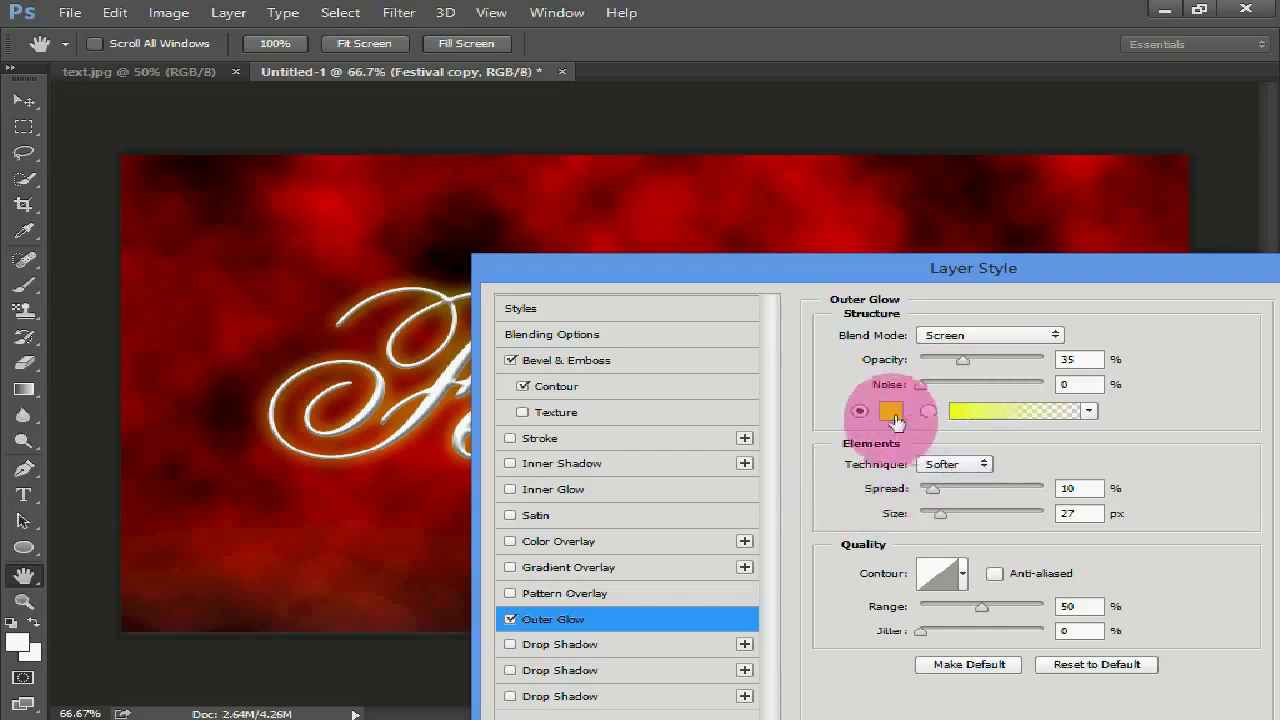
left_click_drag(932, 492, 932, 516)
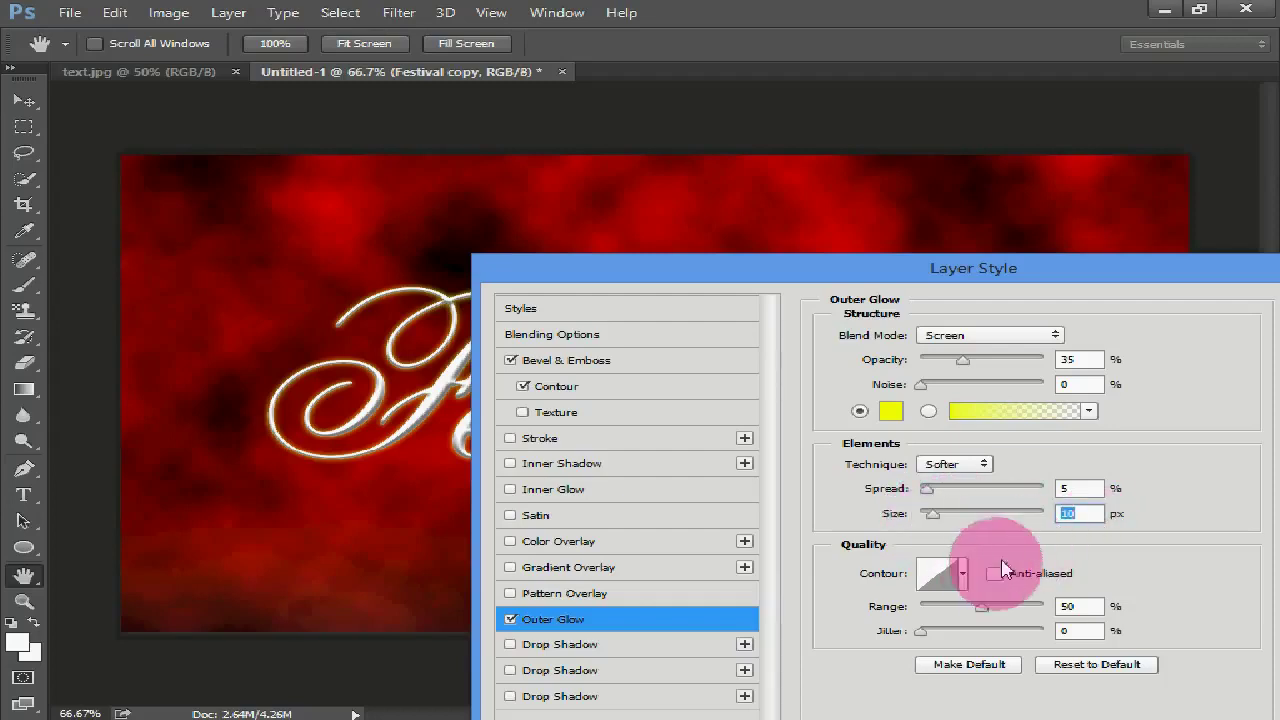
Step: Add a gold glitter Pattern Overlay at about 100% scale and apply the layer styles
left_click(573, 597)
left_click(1000, 408)
left_click(1110, 620)
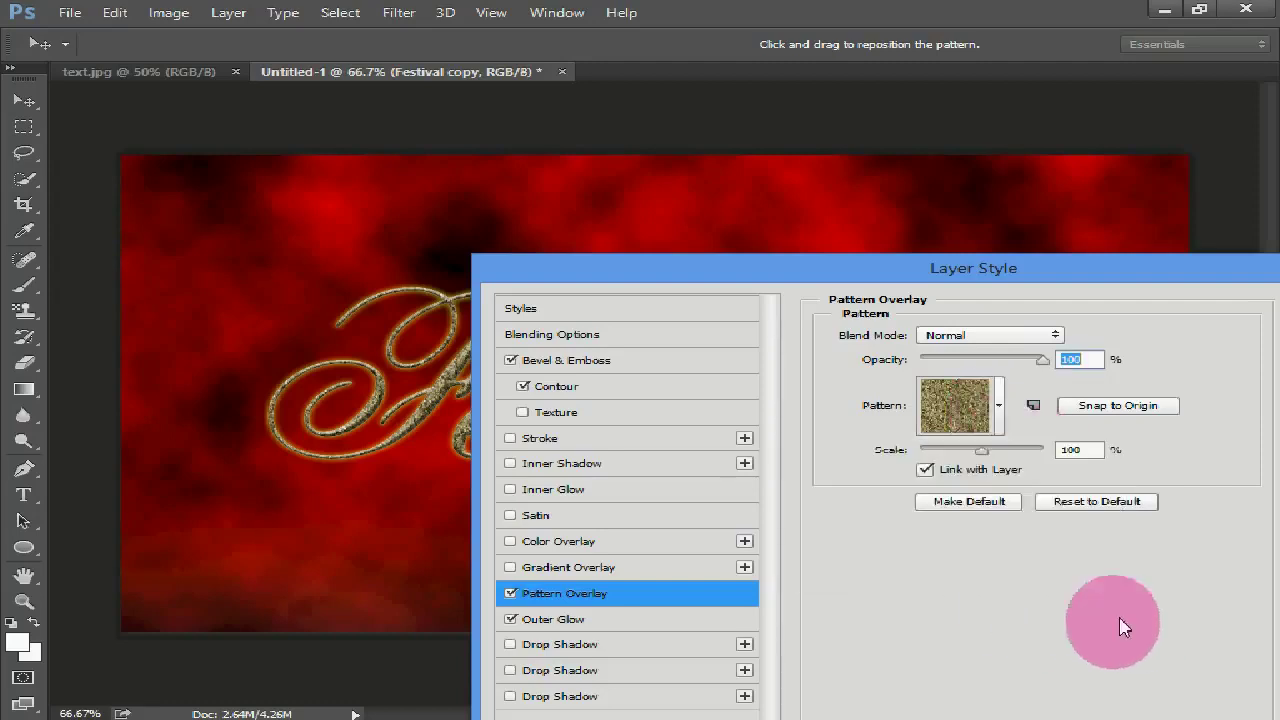
left_click_drag(991, 450, 986, 452)
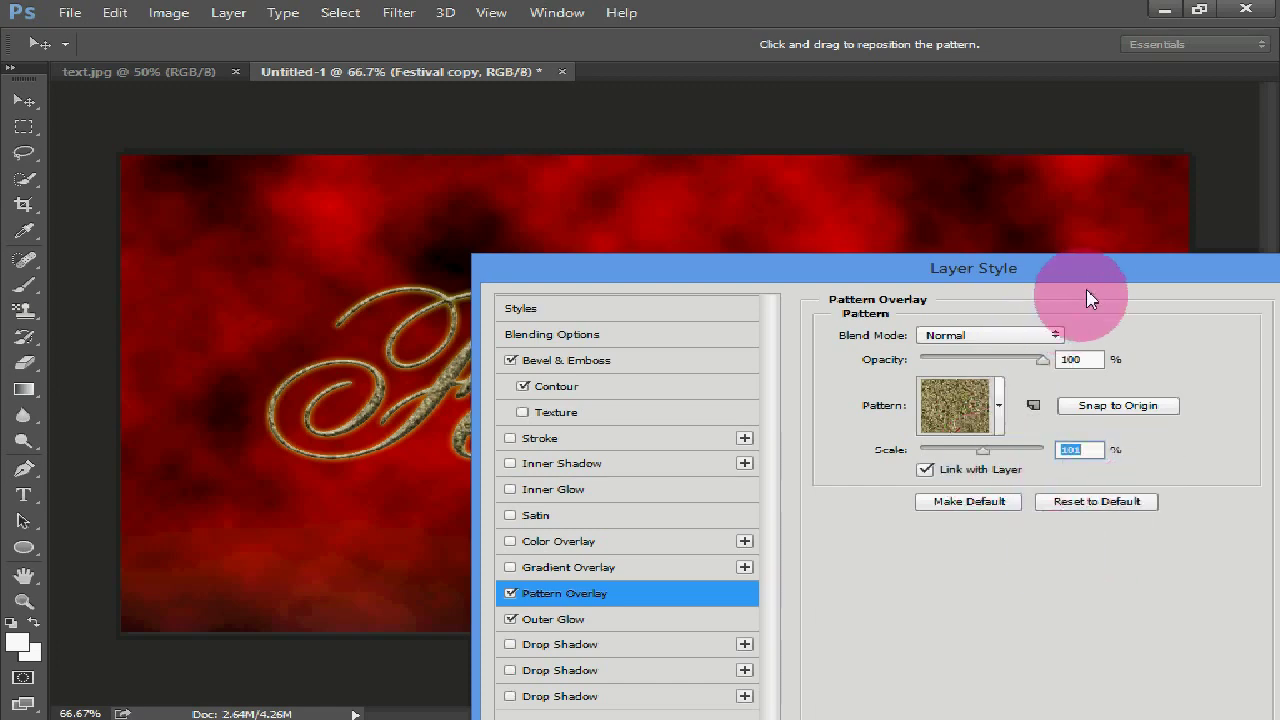
left_click_drag(1084, 268, 934, 253)
left_click(1165, 292)
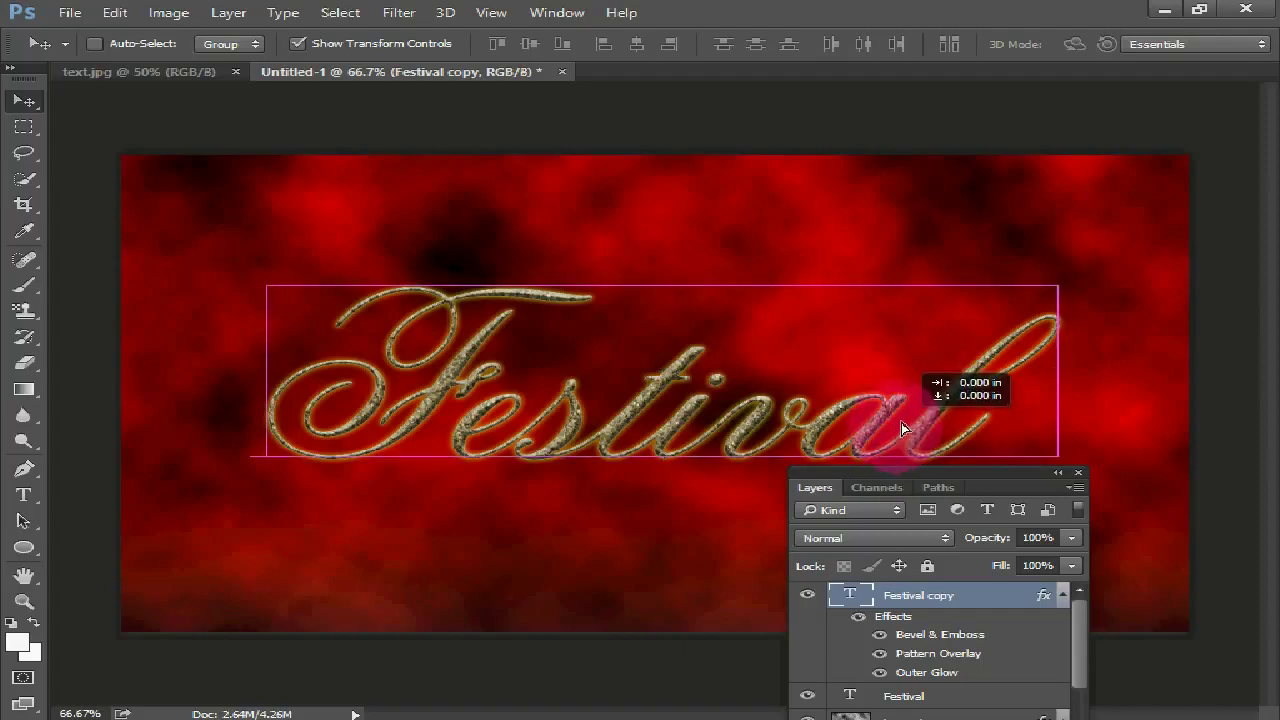
left_click_drag(899, 424, 904, 428)
left_click(922, 696)
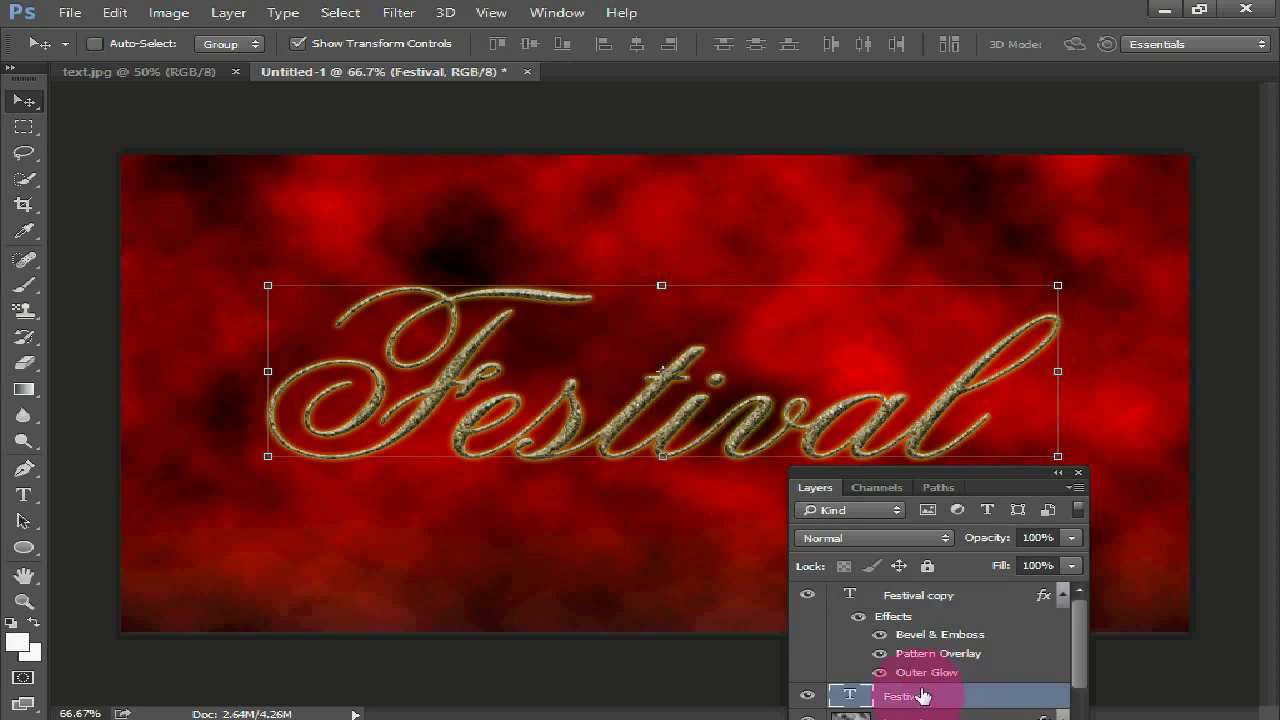
Step: Give the original Festival layer a 3 px outside gradient Stroke
double_click(1014, 679)
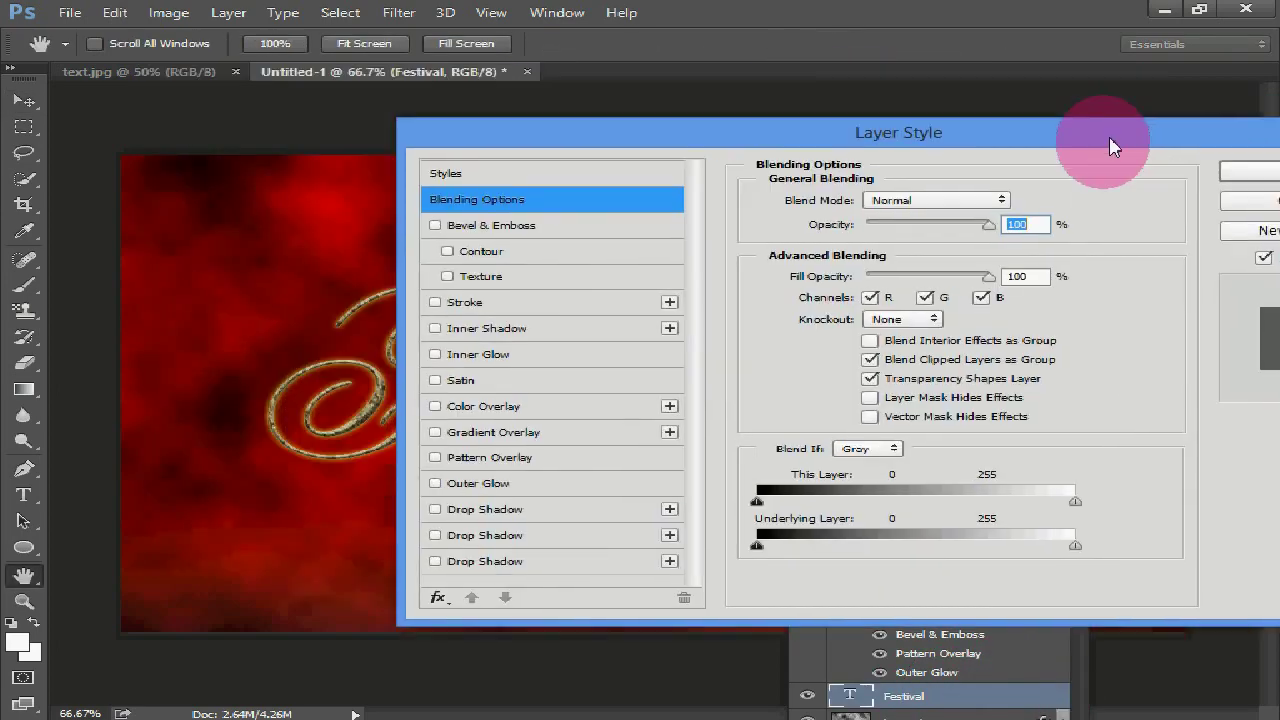
left_click_drag(821, 43, 1150, 149)
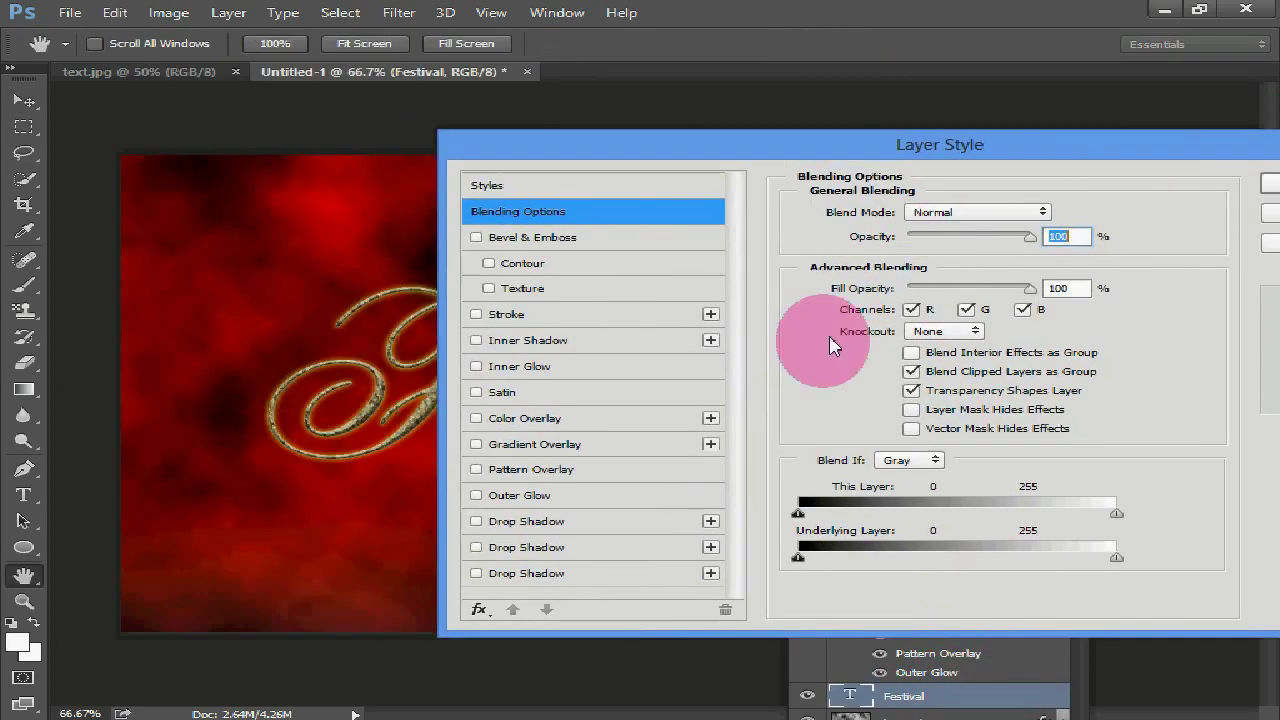
left_click(518, 316)
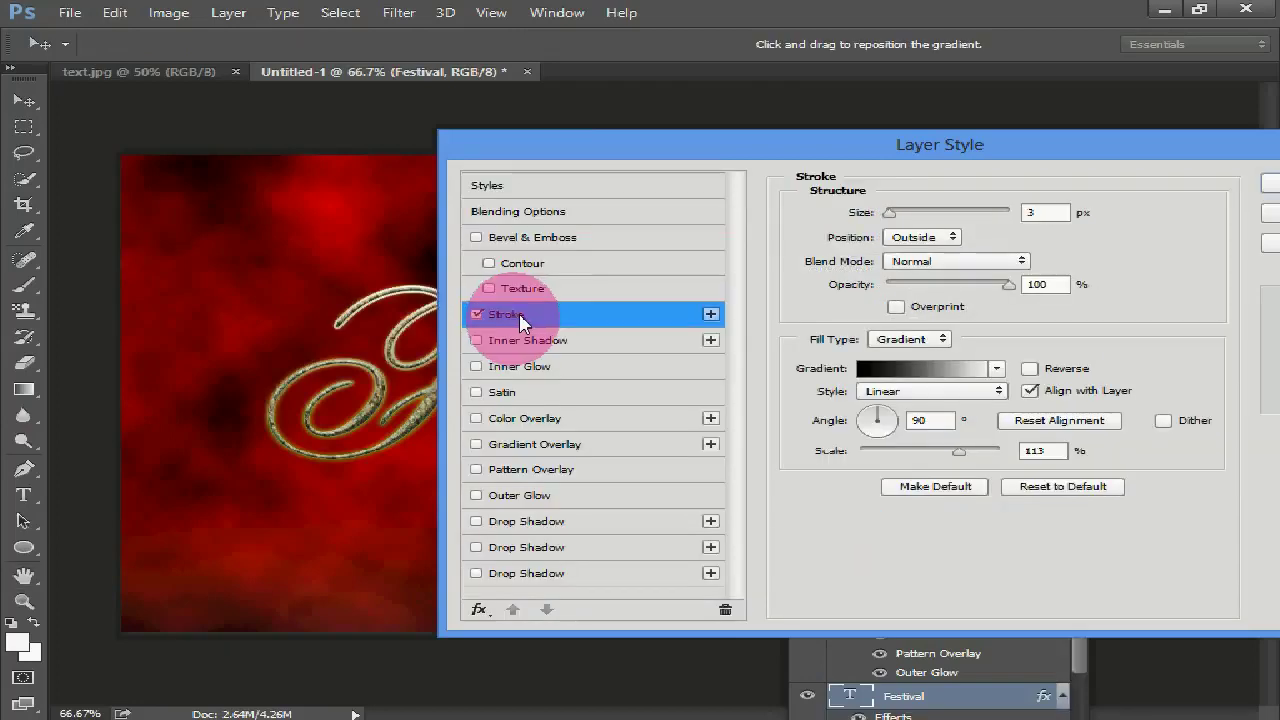
left_click(912, 418)
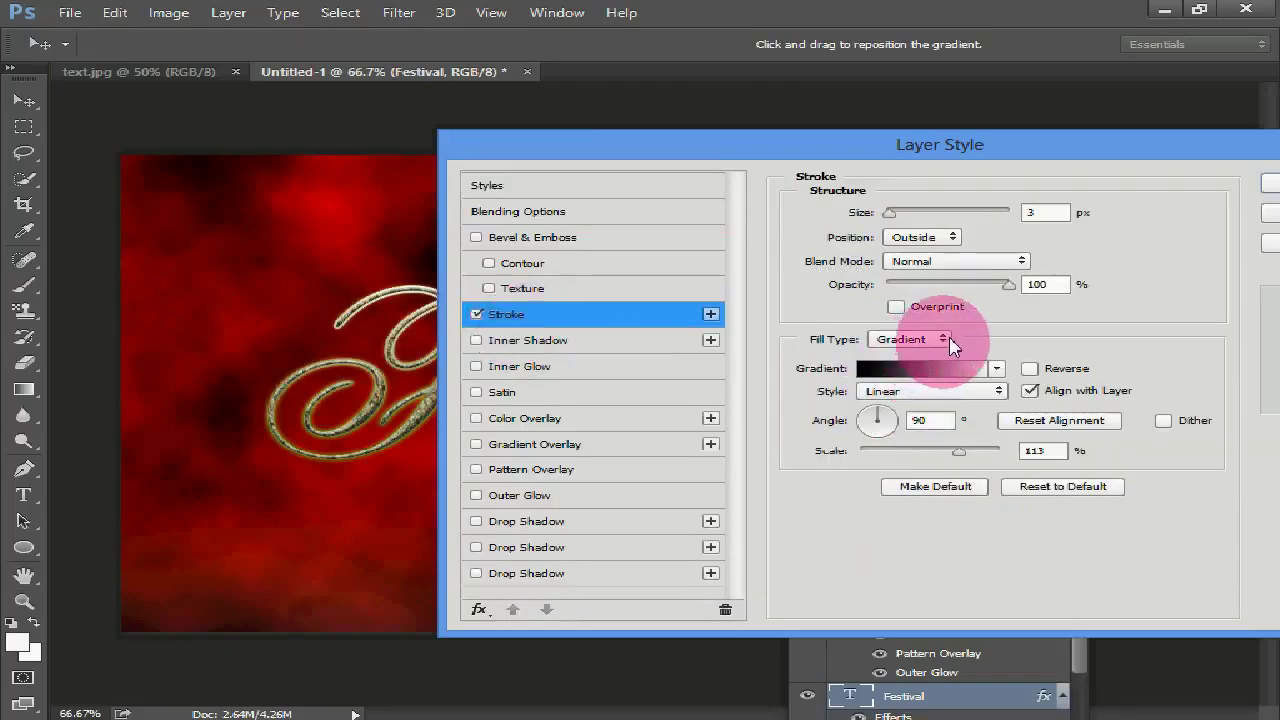
left_click(895, 356)
left_click(900, 340)
left_click(899, 370)
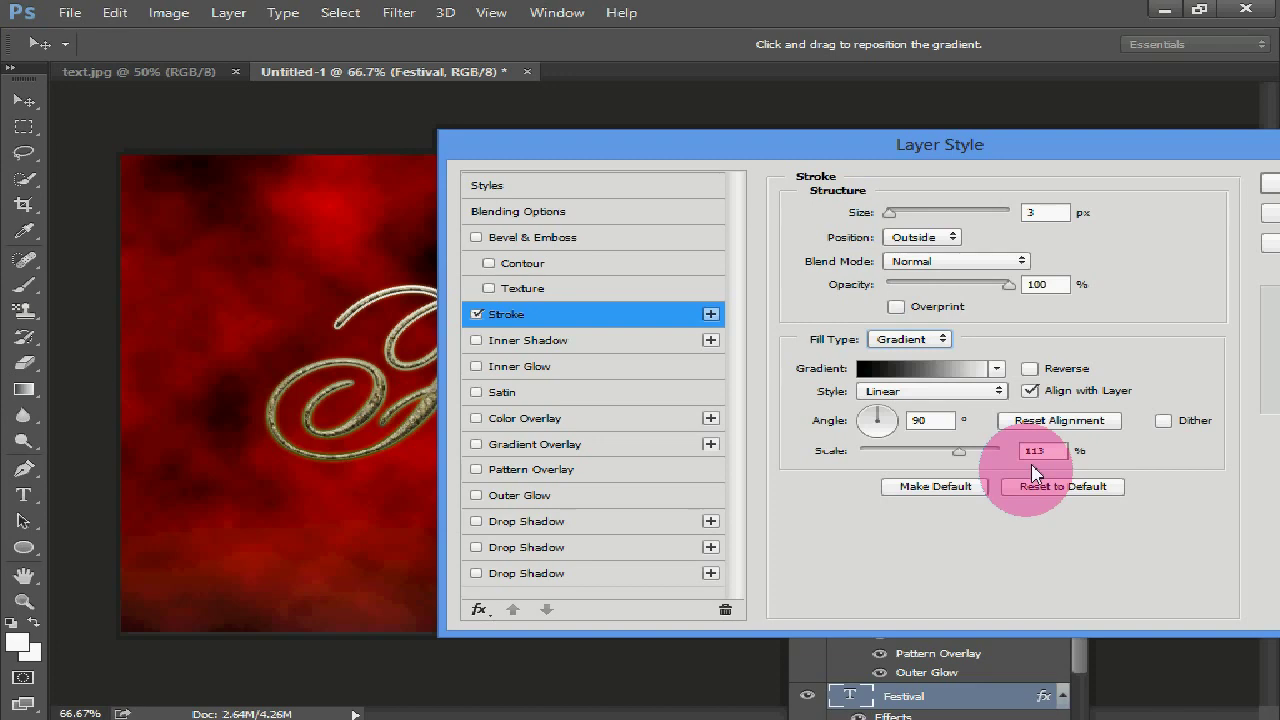
left_click_drag(1129, 157, 1032, 178)
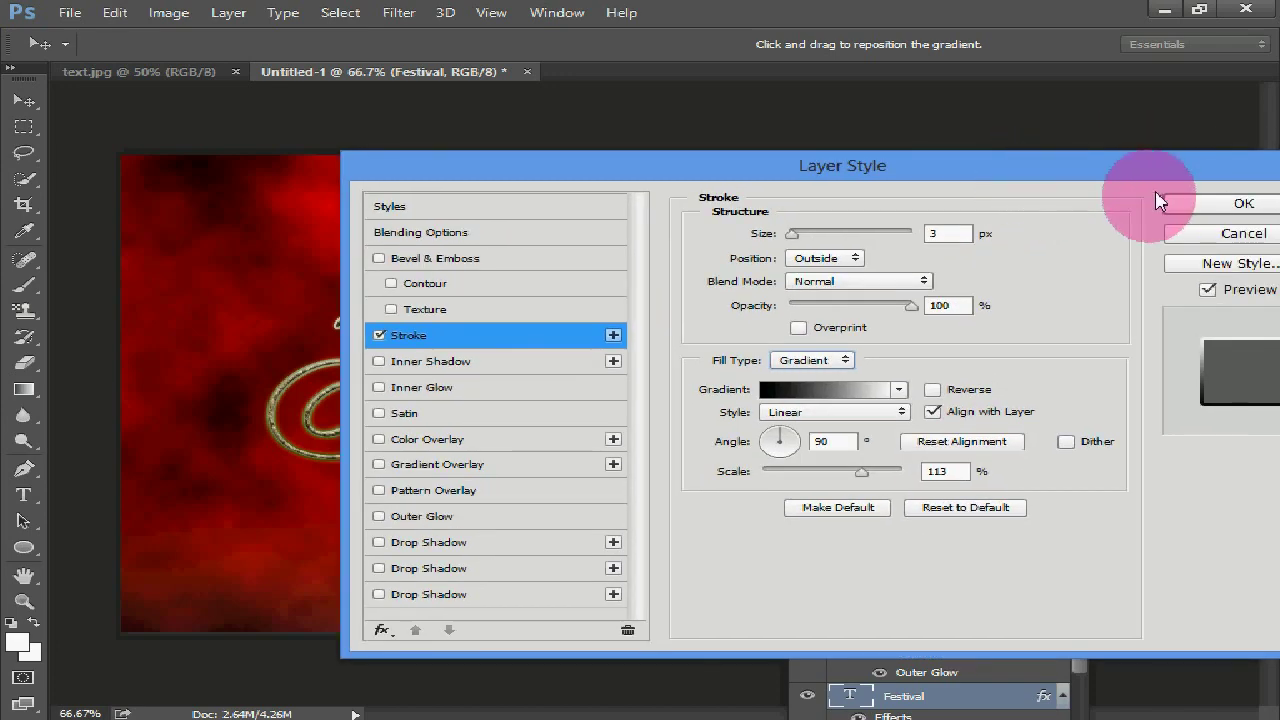
left_click(1230, 205)
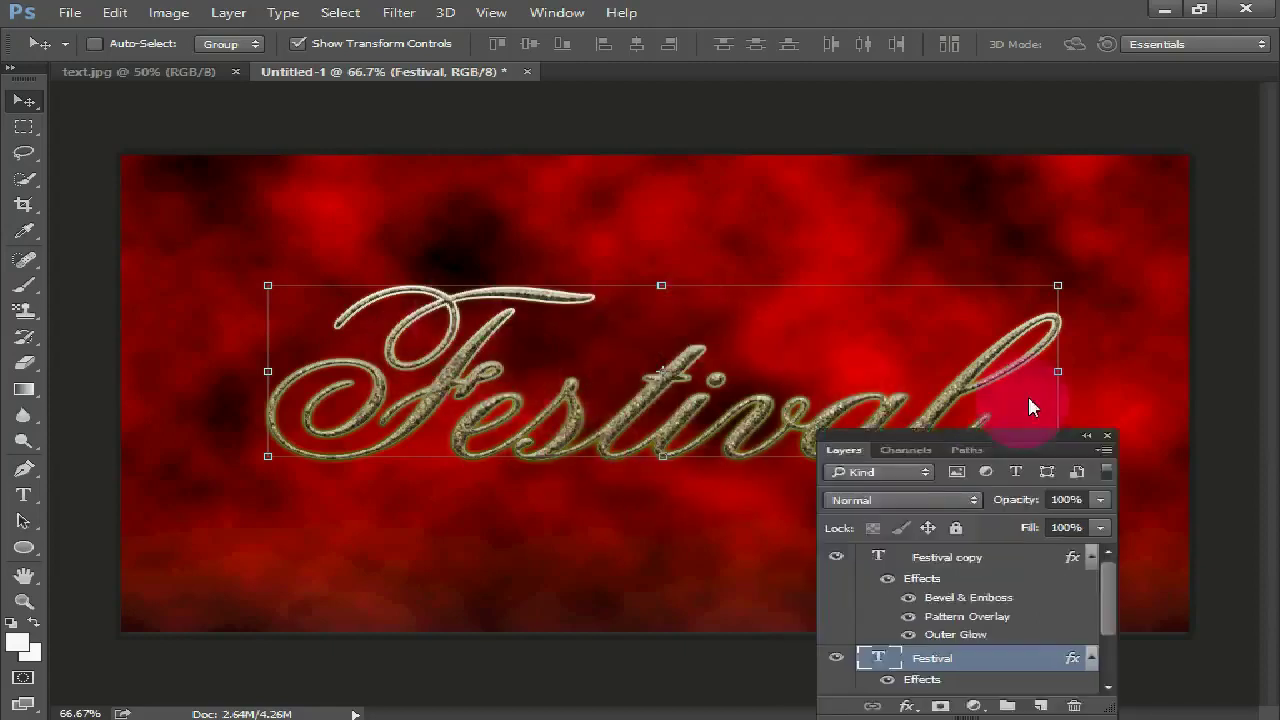
Step: Select Festival copy and add an empty Layer 2 on top
left_click_drag(971, 490, 1038, 354)
left_click(986, 458)
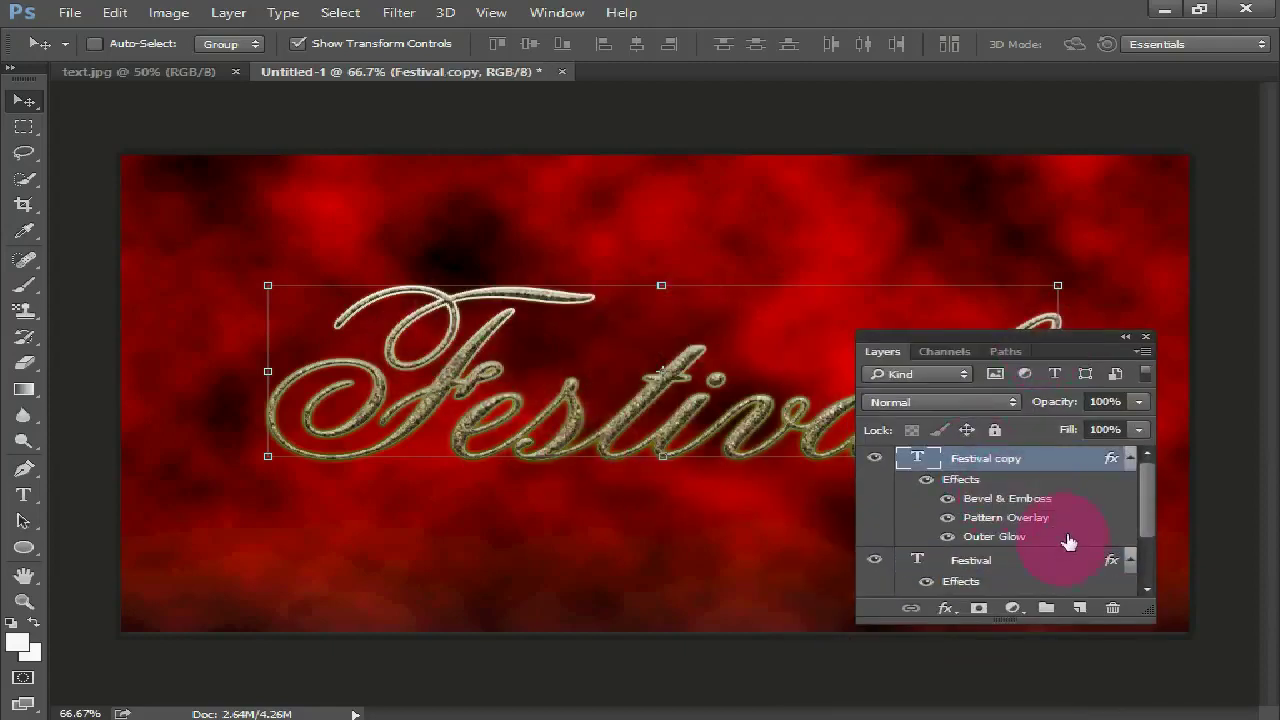
left_click(1079, 610)
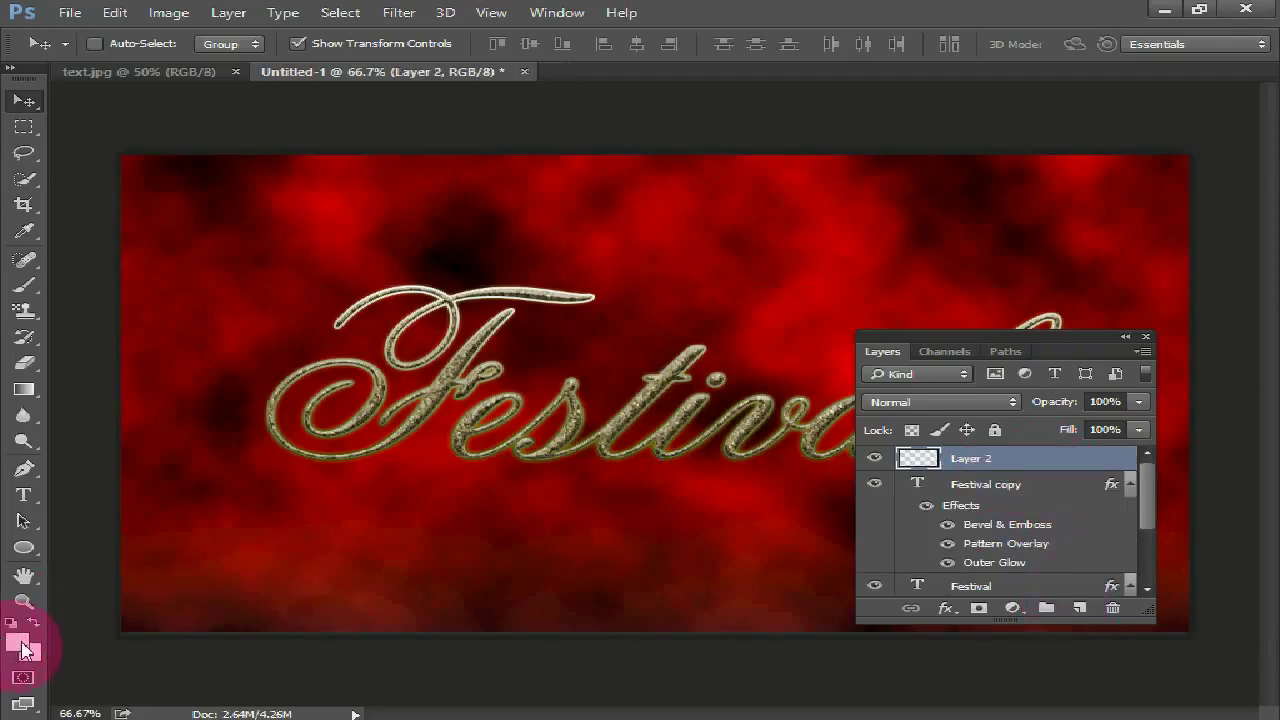
Step: Stamp a white star flare sparkle onto Layer 2 with the Brush tool
left_click(25, 285)
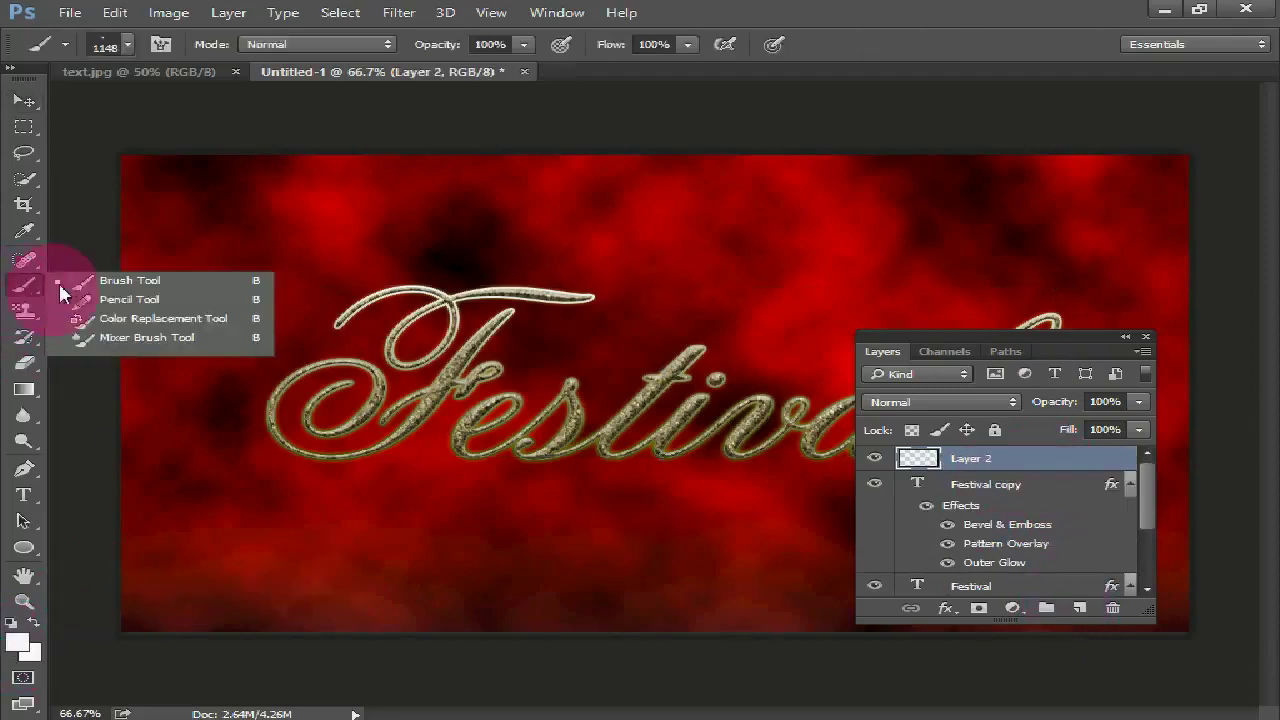
left_click(113, 285)
left_click(127, 47)
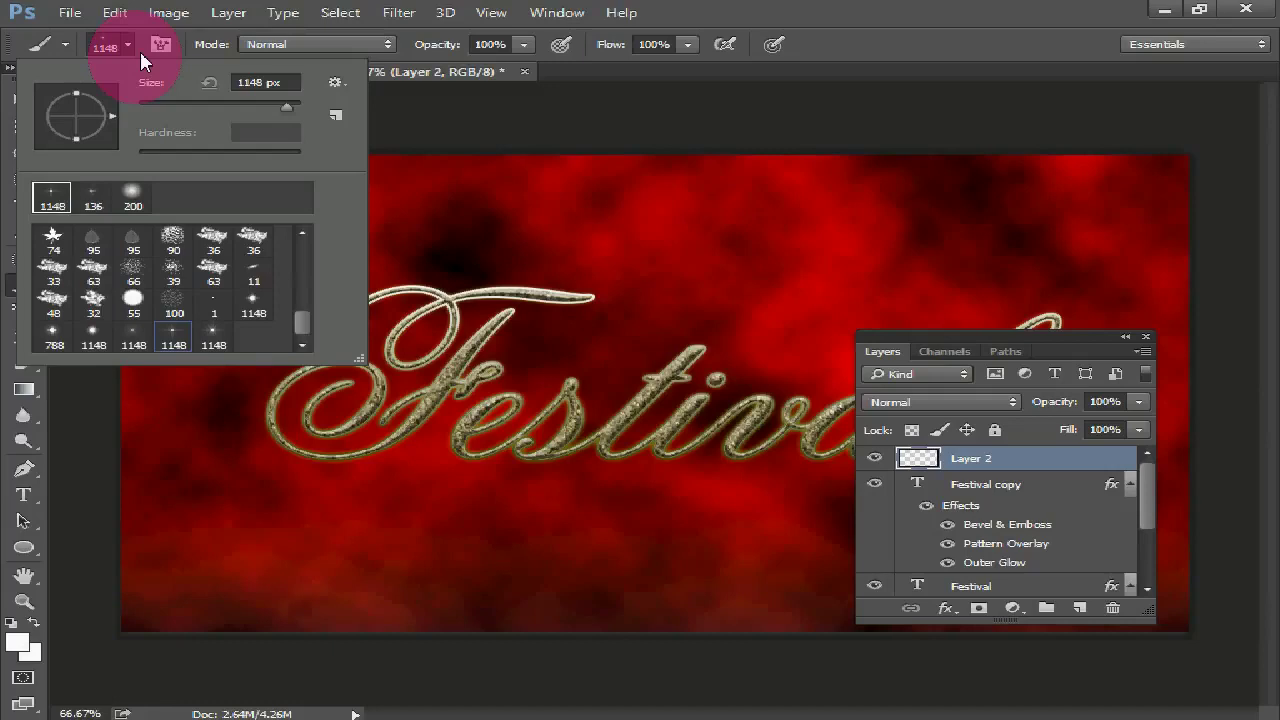
left_click(139, 48)
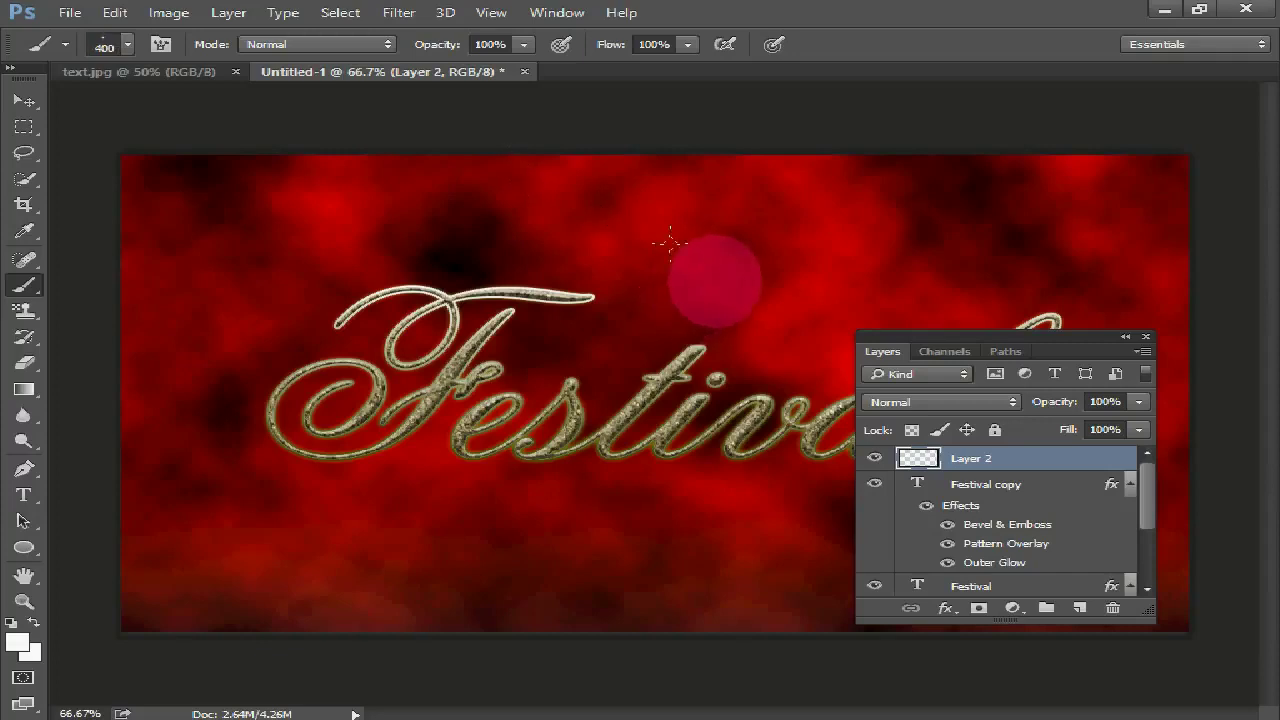
left_click(718, 275)
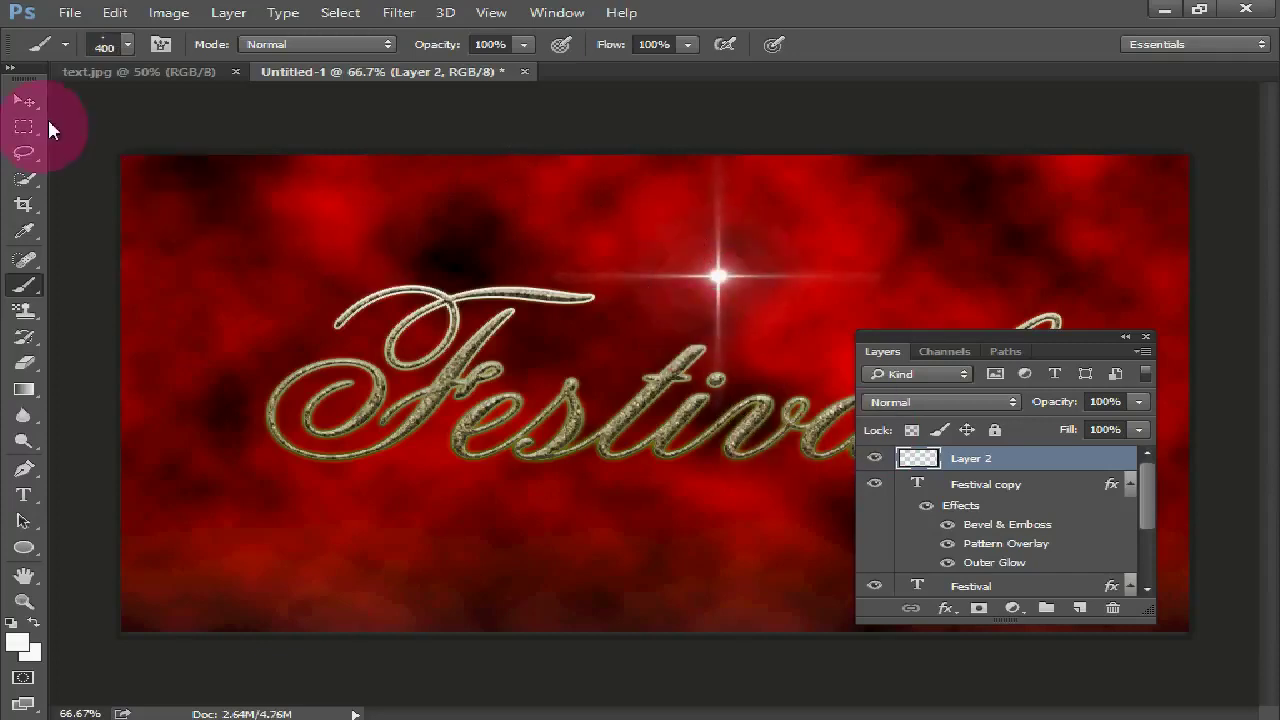
Step: Shrink the sparkle slightly and move it onto the left curl of the F
left_click(24, 102)
left_click_drag(885, 152, 873, 183)
mouse_move(714, 290)
left_mouse_down()
mouse_move(730, 298)
mouse_move(343, 380)
left_mouse_up()
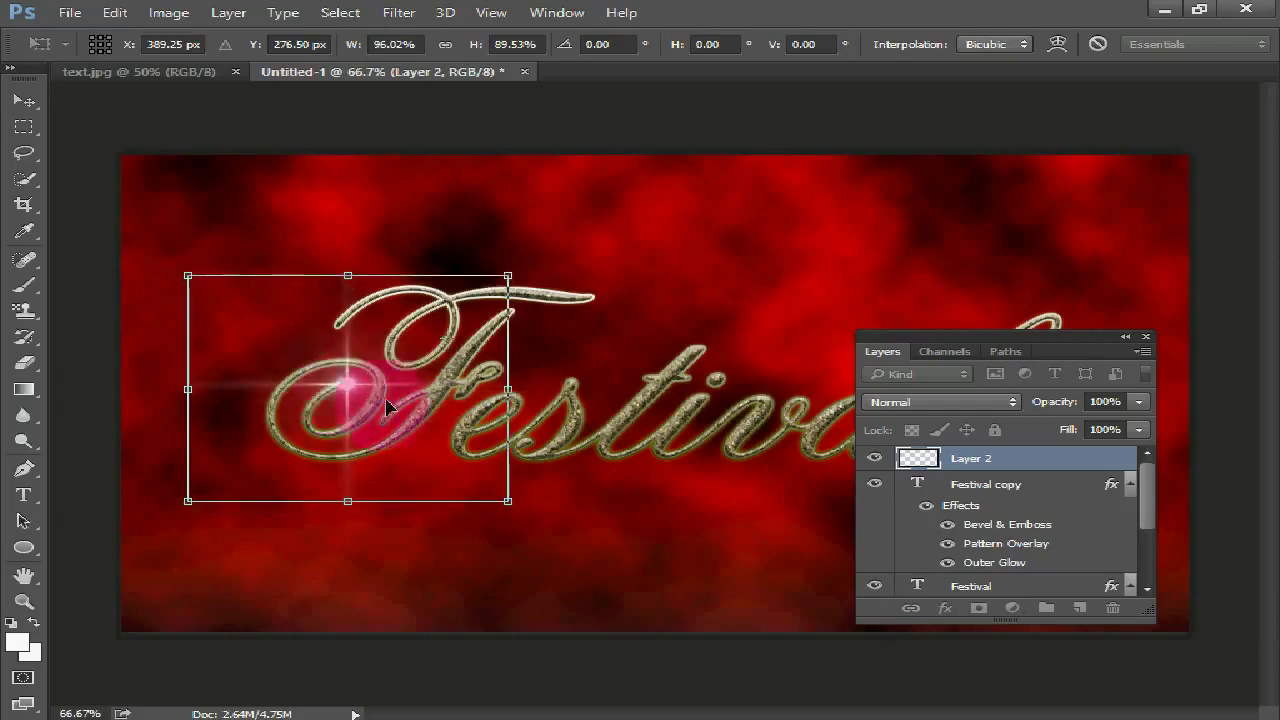
left_click(1028, 468)
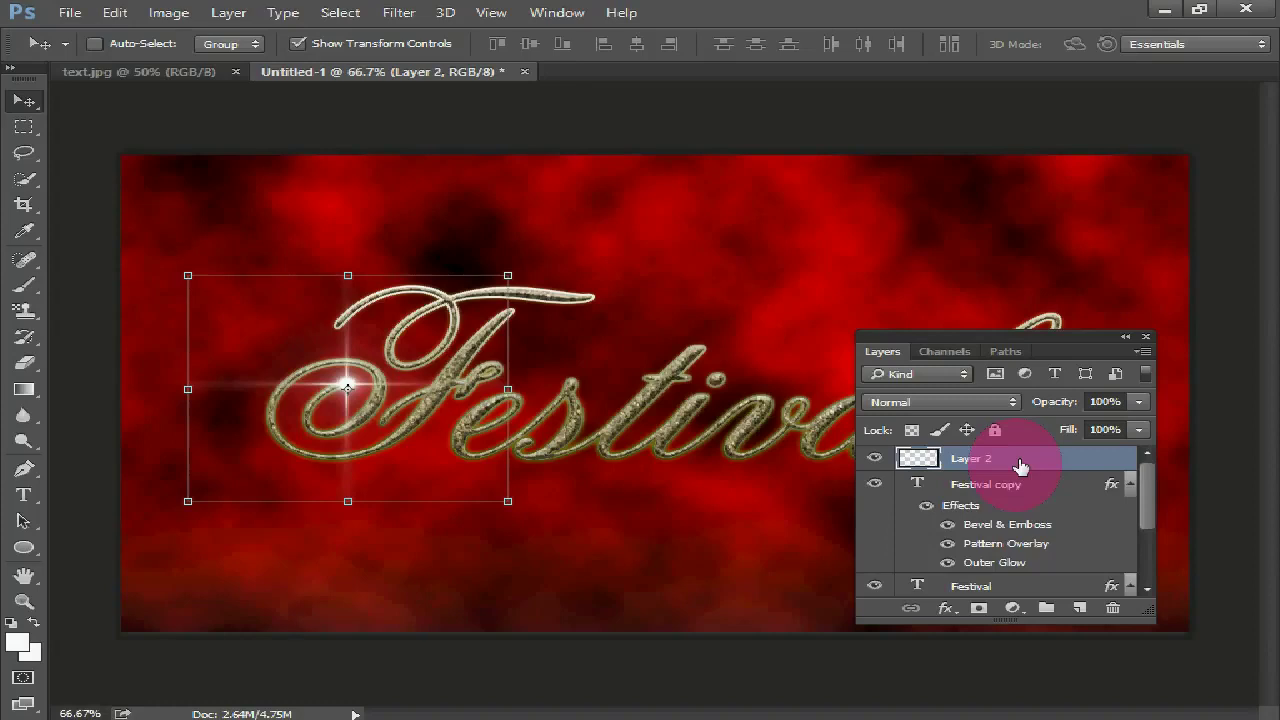
Step: Duplicate the sparkle and move the copy to the top of the F
key("ctrl+j")
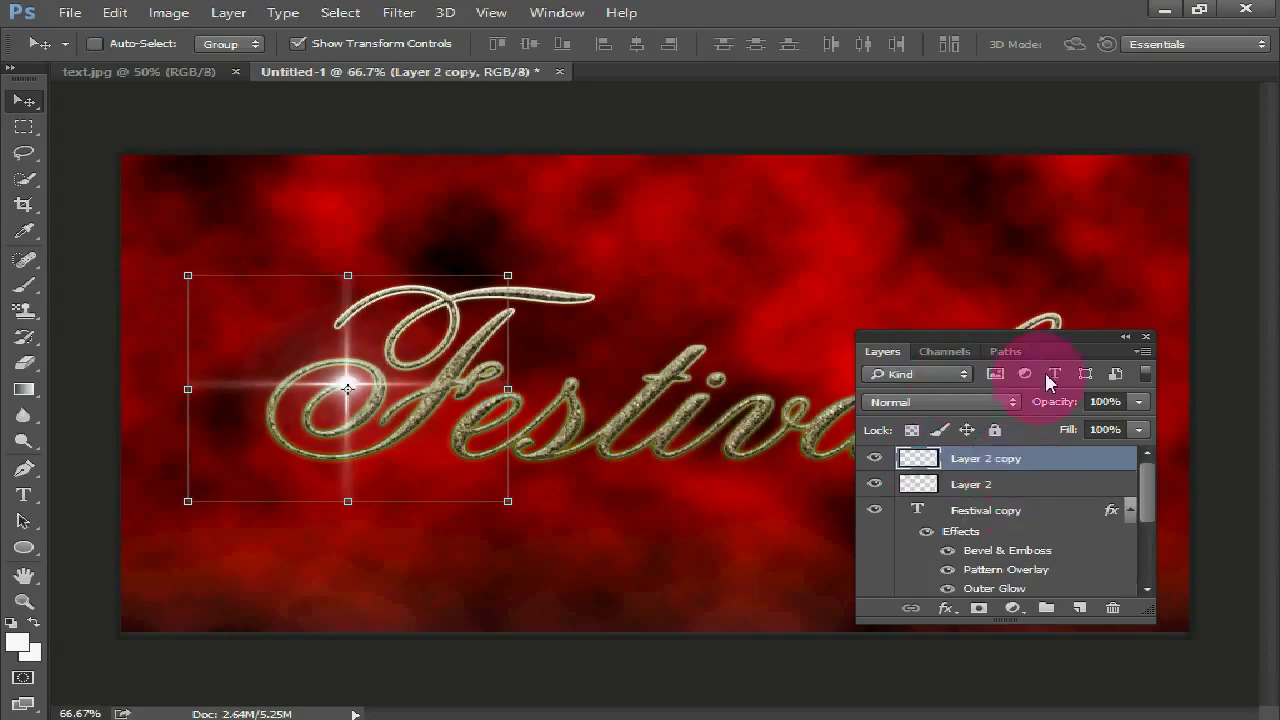
left_click_drag(1068, 336, 718, 564)
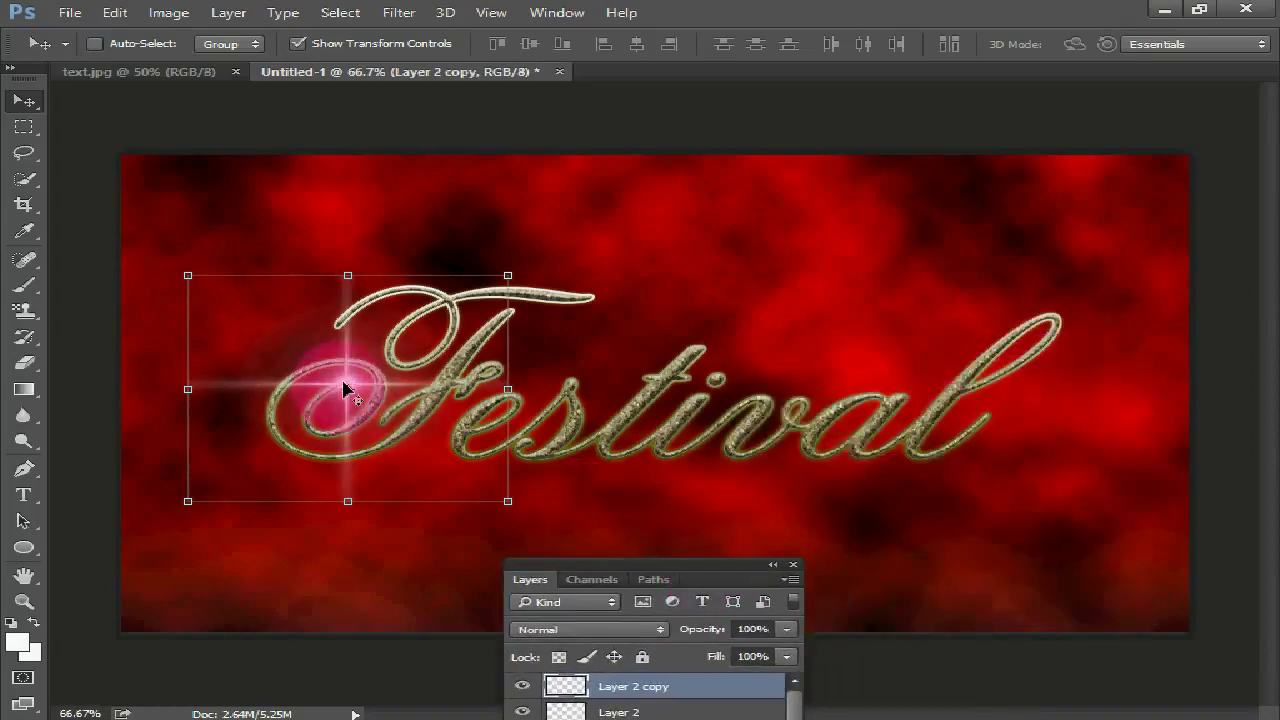
key("ctrl+t")
left_click_drag(347, 388, 597, 295)
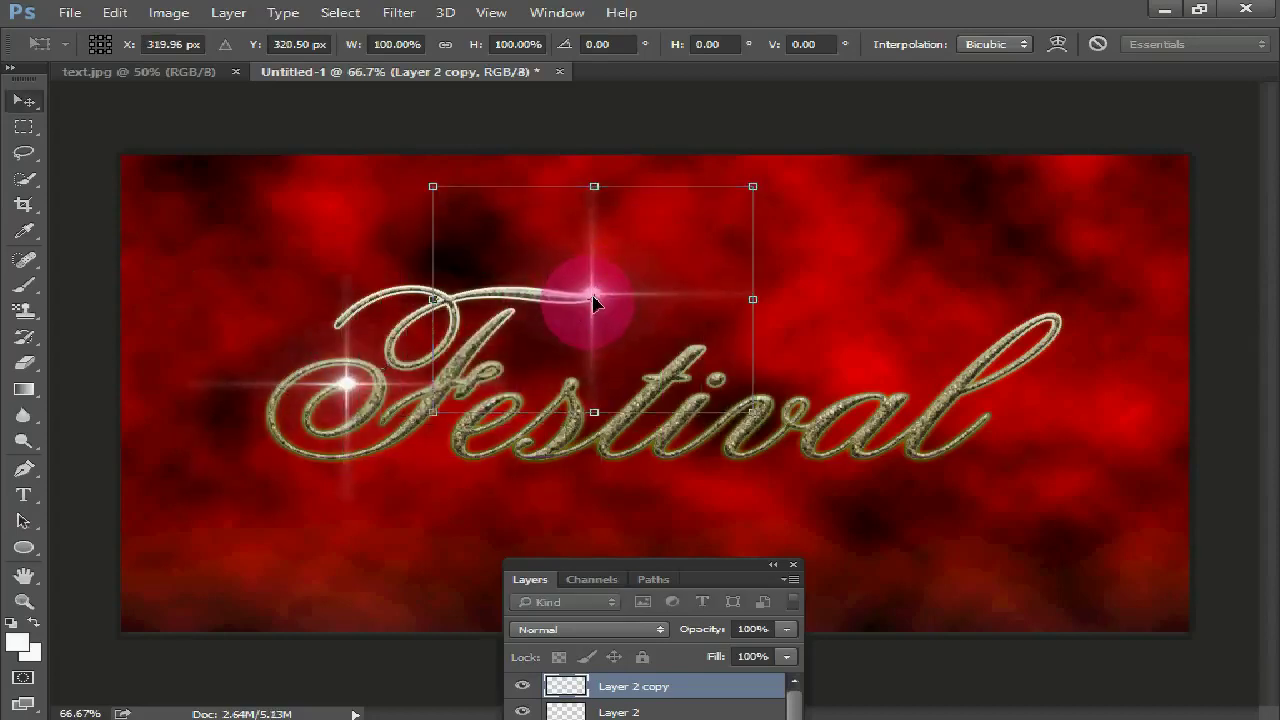
key("Return")
Step: Add three more sparkle copies: at the end of the l, below the s, and on the va
key("ctrl+j")
mouse_move(607, 302)
left_mouse_down()
mouse_move(585, 283)
mouse_move(1033, 404)
mouse_move(980, 430)
left_mouse_up()
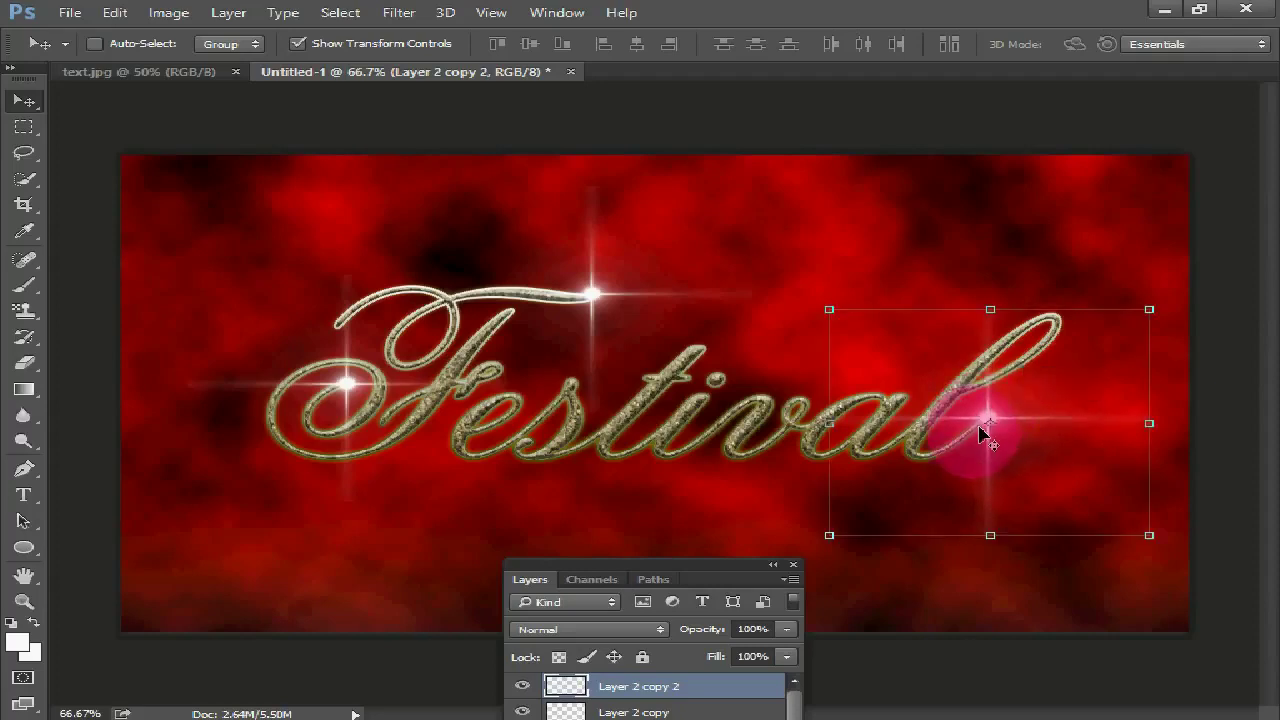
key("ctrl+j")
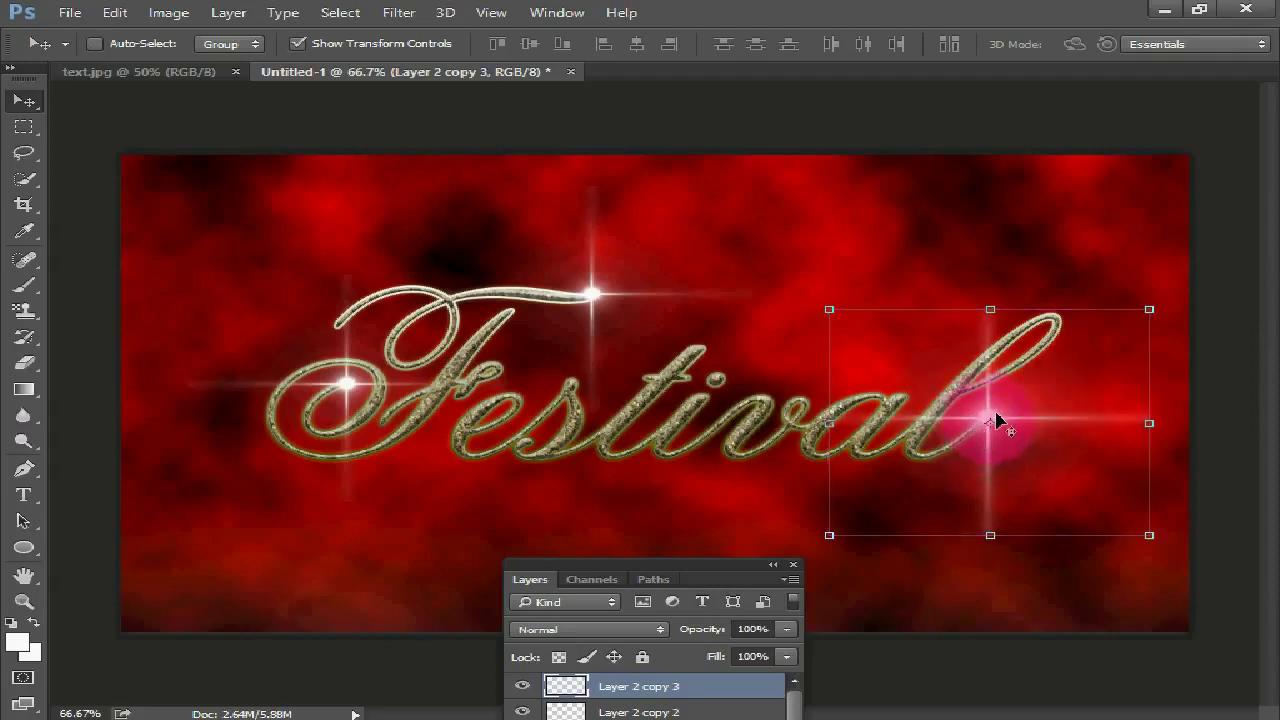
mouse_move(993, 416)
left_mouse_down()
mouse_move(639, 452)
mouse_move(533, 447)
left_mouse_up()
key("ctrl+j")
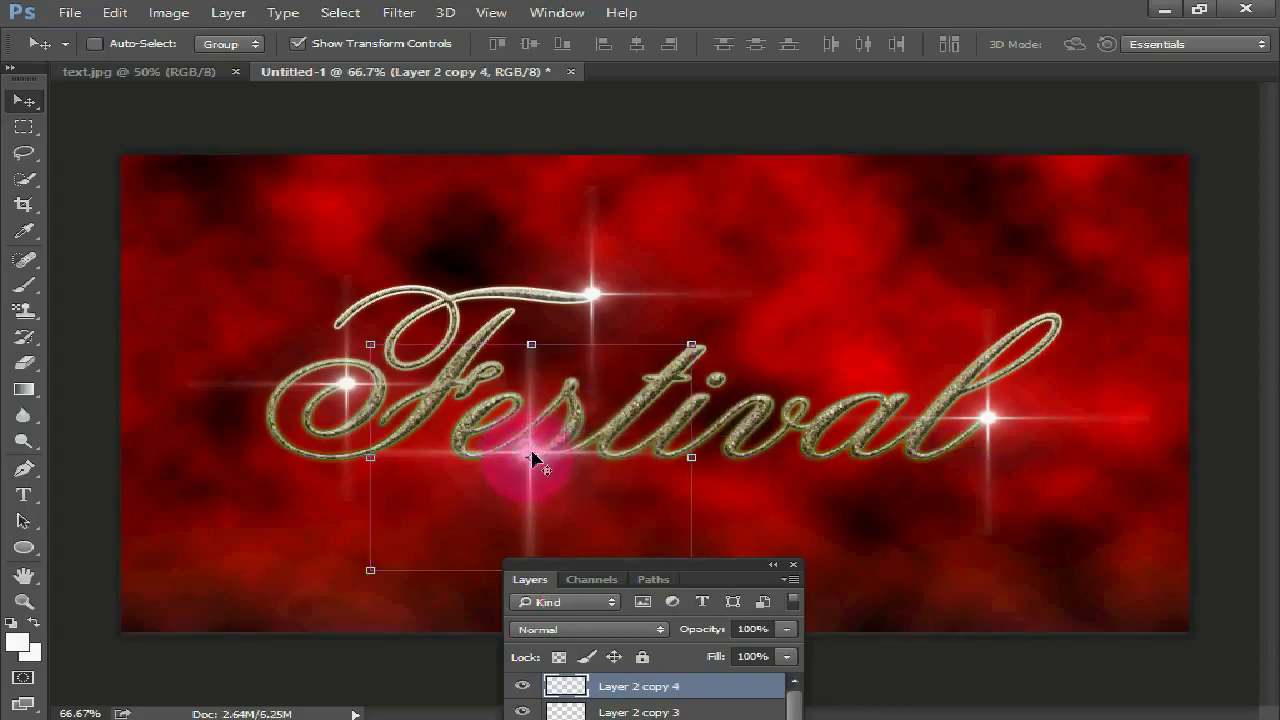
key("ctrl+t")
mouse_move(533, 457)
left_mouse_down()
mouse_move(650, 400)
mouse_move(514, 457)
mouse_move(606, 337)
mouse_move(808, 351)
mouse_move(812, 416)
mouse_move(802, 411)
left_mouse_up()
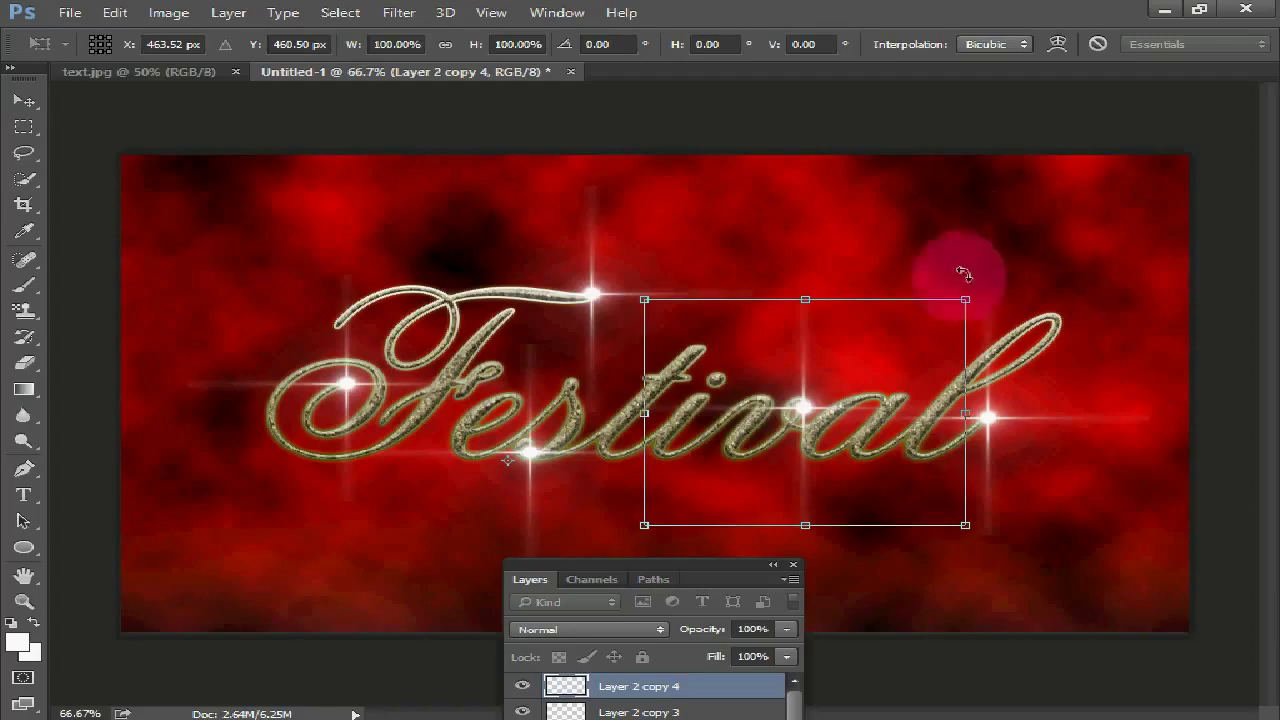
key("Return")
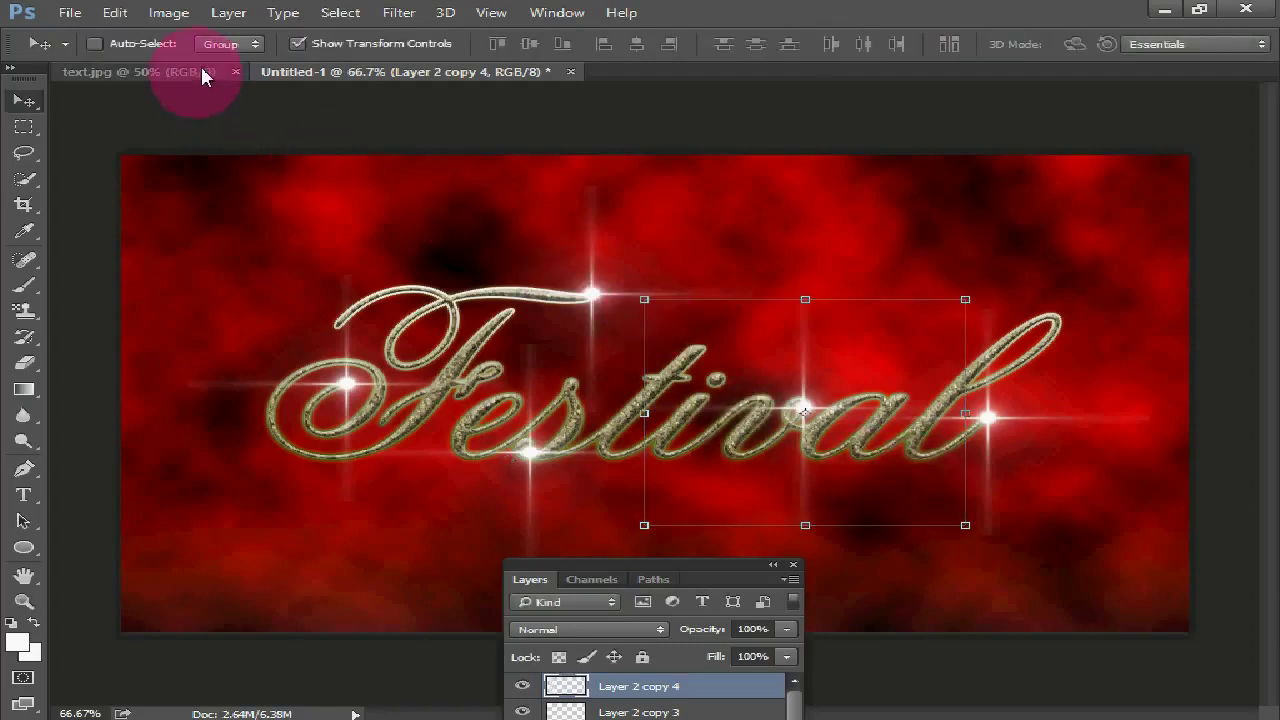
Step: Check the reference image, then place a sparkle copy on the ti
left_click(200, 72)
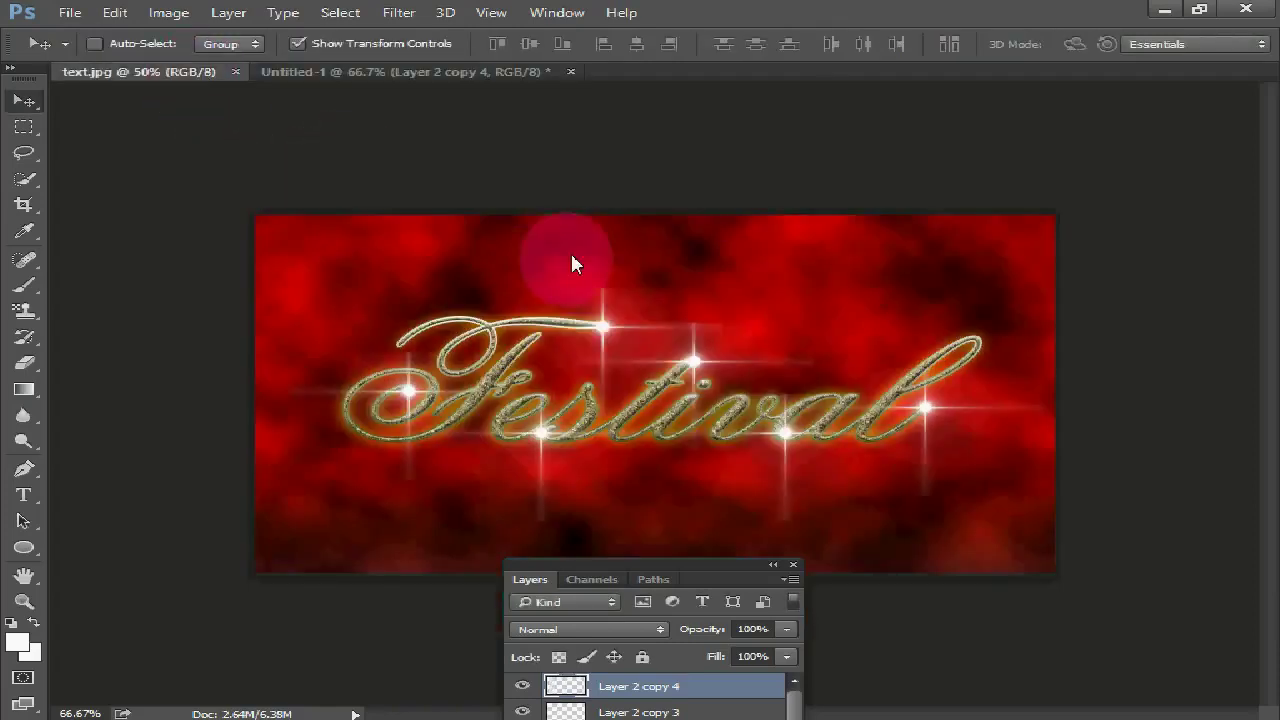
left_click(458, 70)
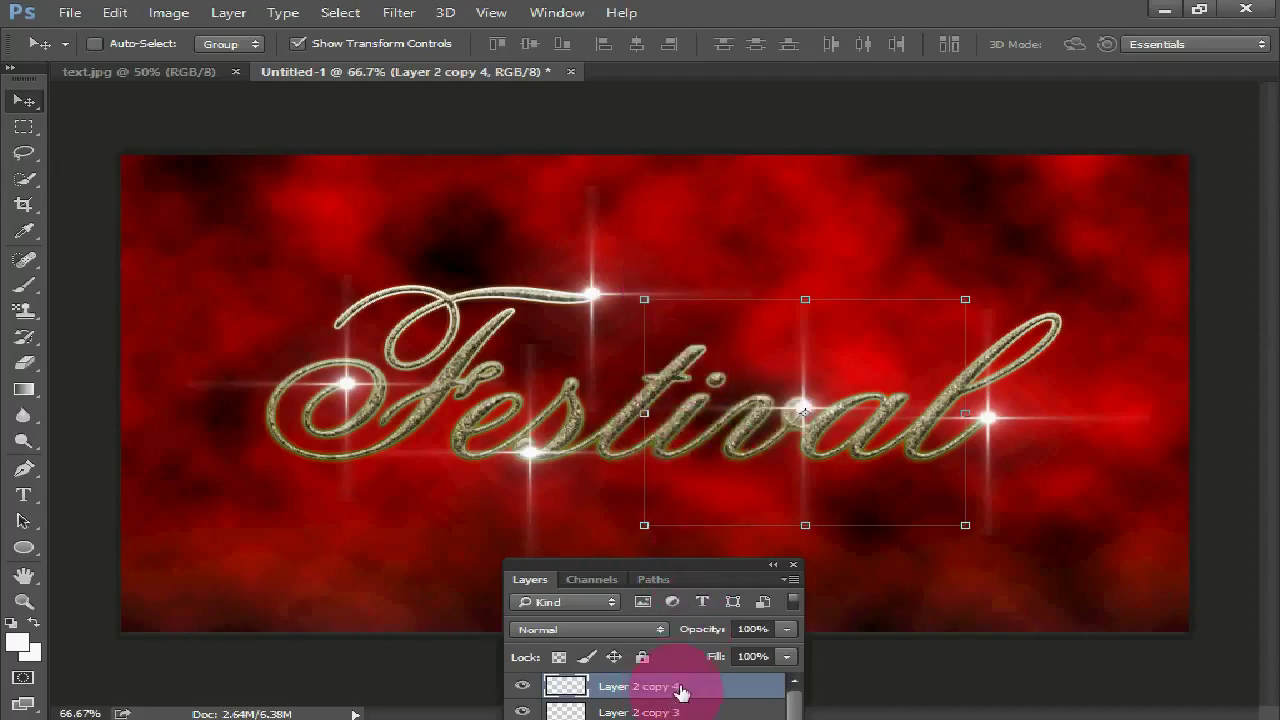
left_click(650, 470, "ctrl")
left_click(795, 405, "ctrl")
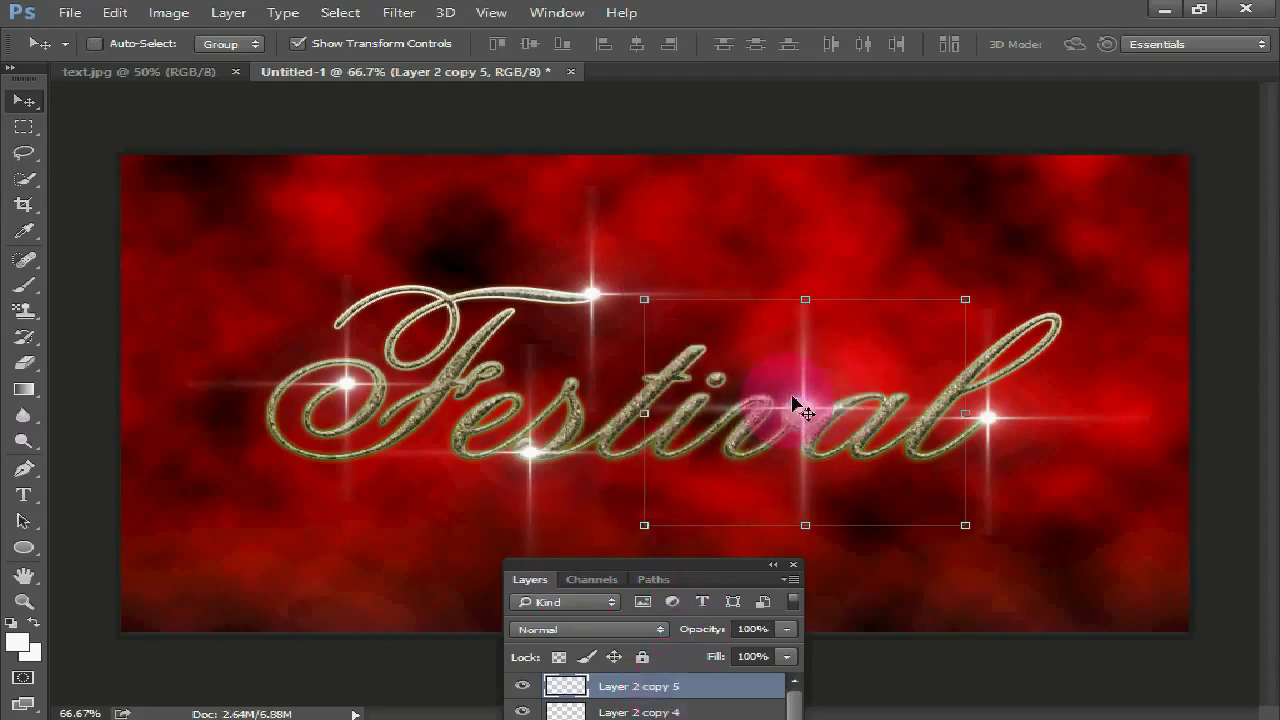
left_click_drag(806, 410, 692, 352)
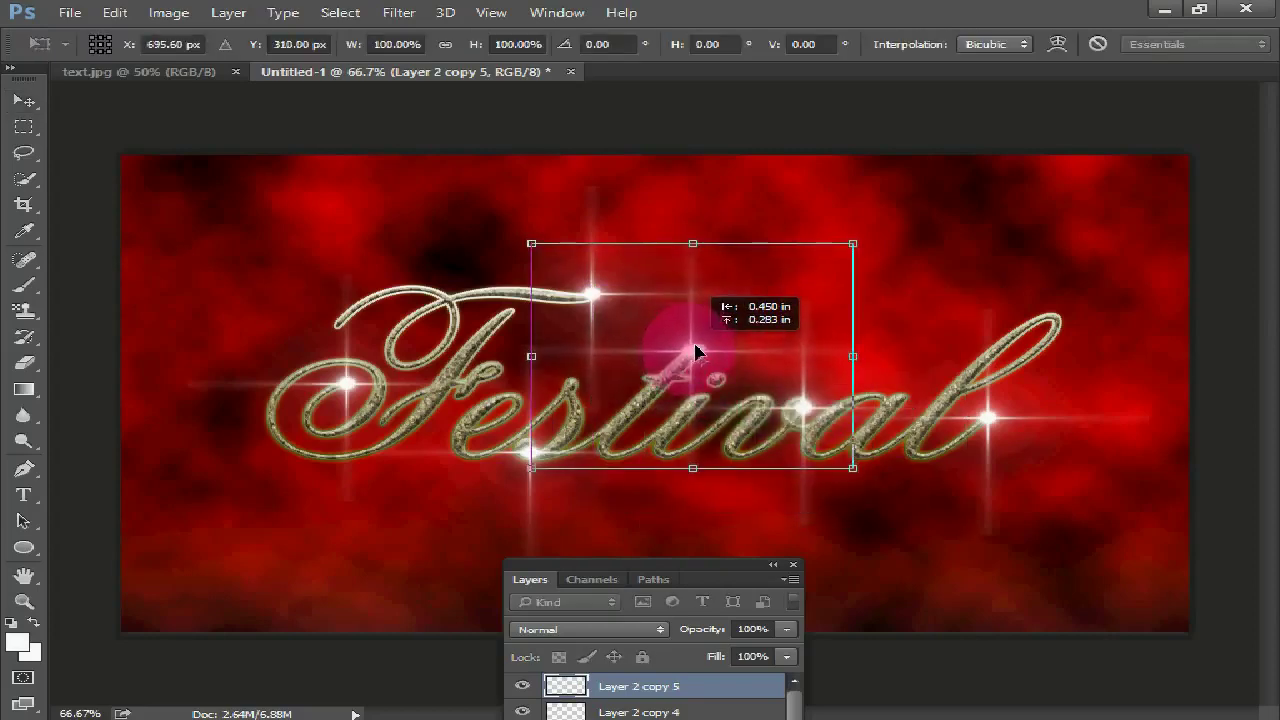
left_click_drag(697, 351, 698, 350)
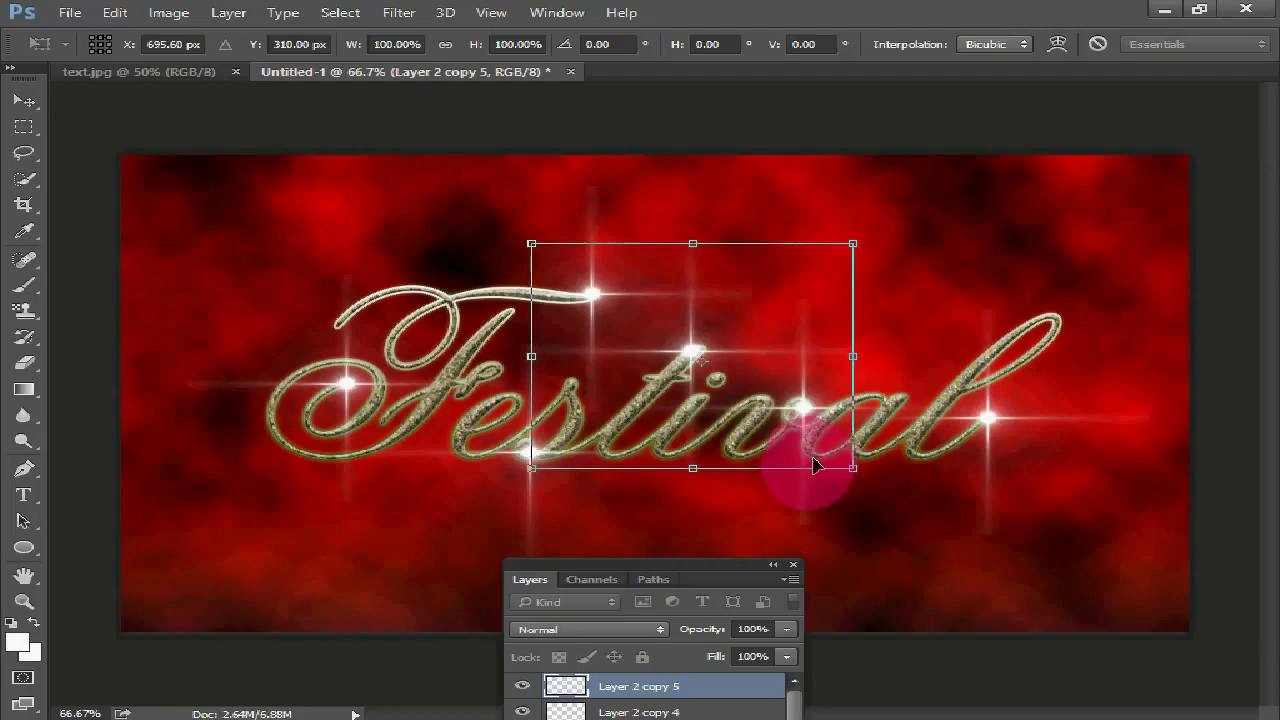
key("Return")
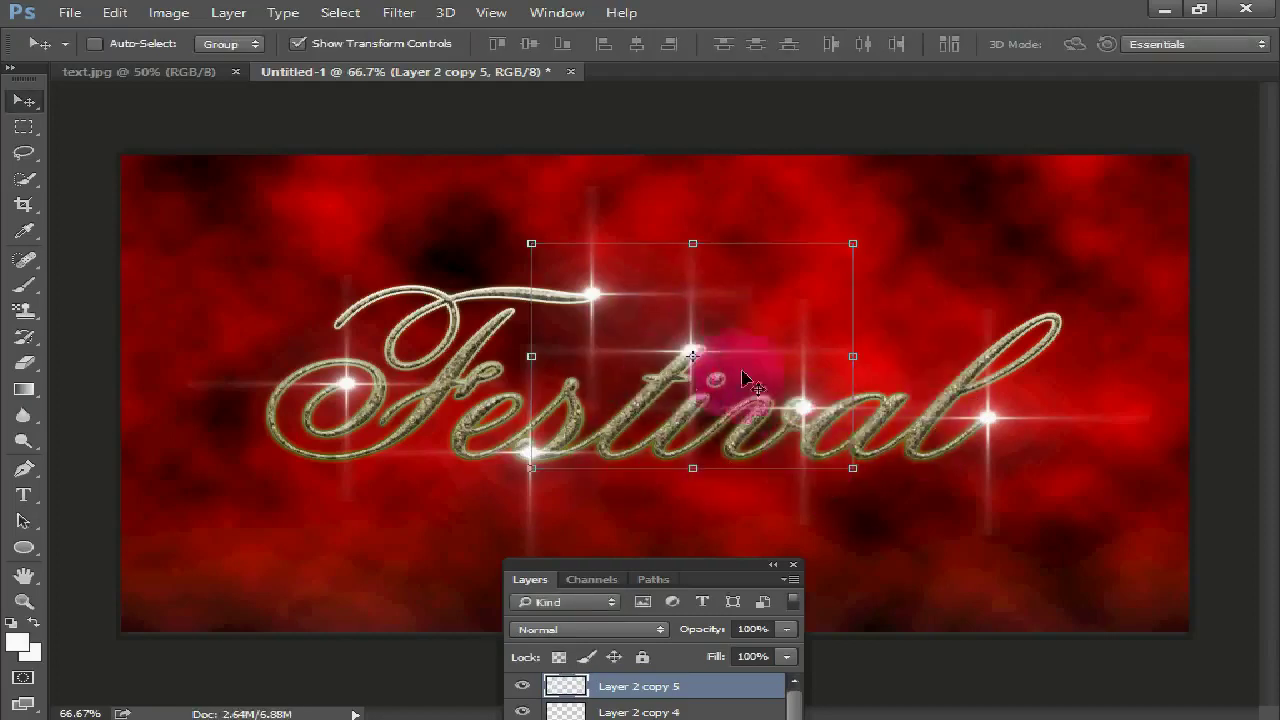
Step: Save the artwork to the Desktop as festival.jpg at JPEG quality 8, then minimise Photoshop
left_click(66, 12)
left_click(140, 225)
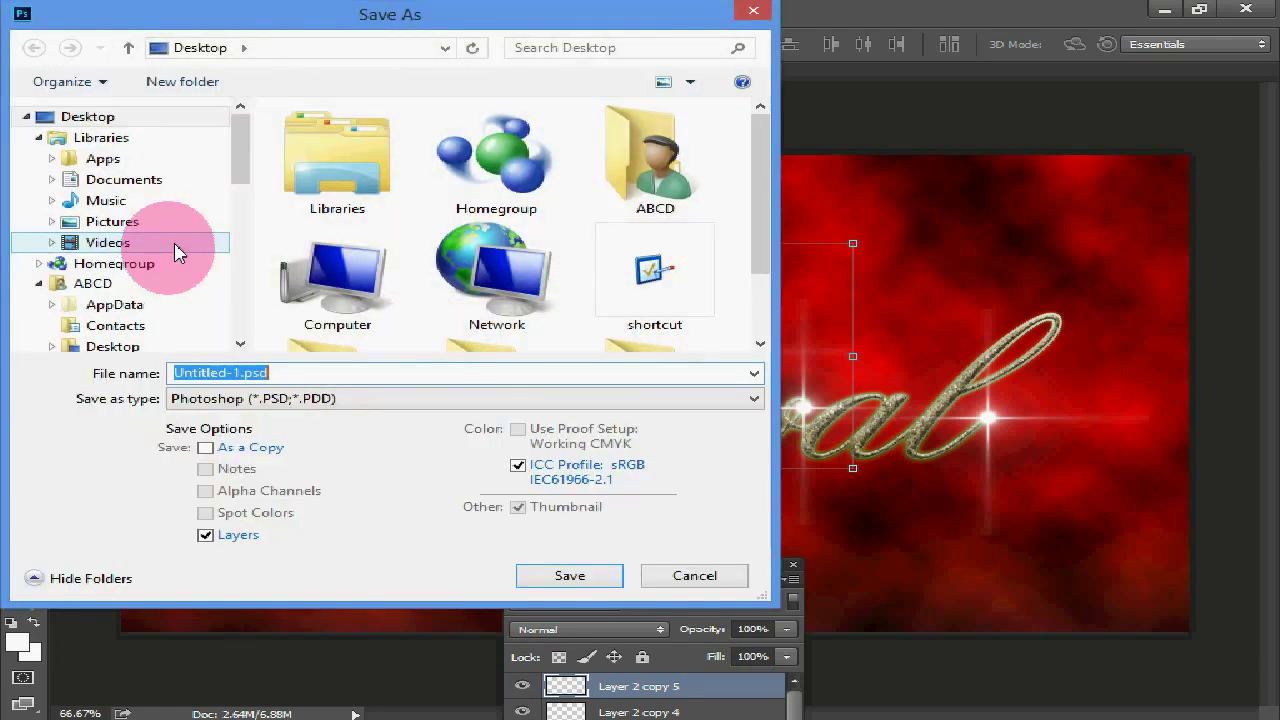
left_click(100, 117)
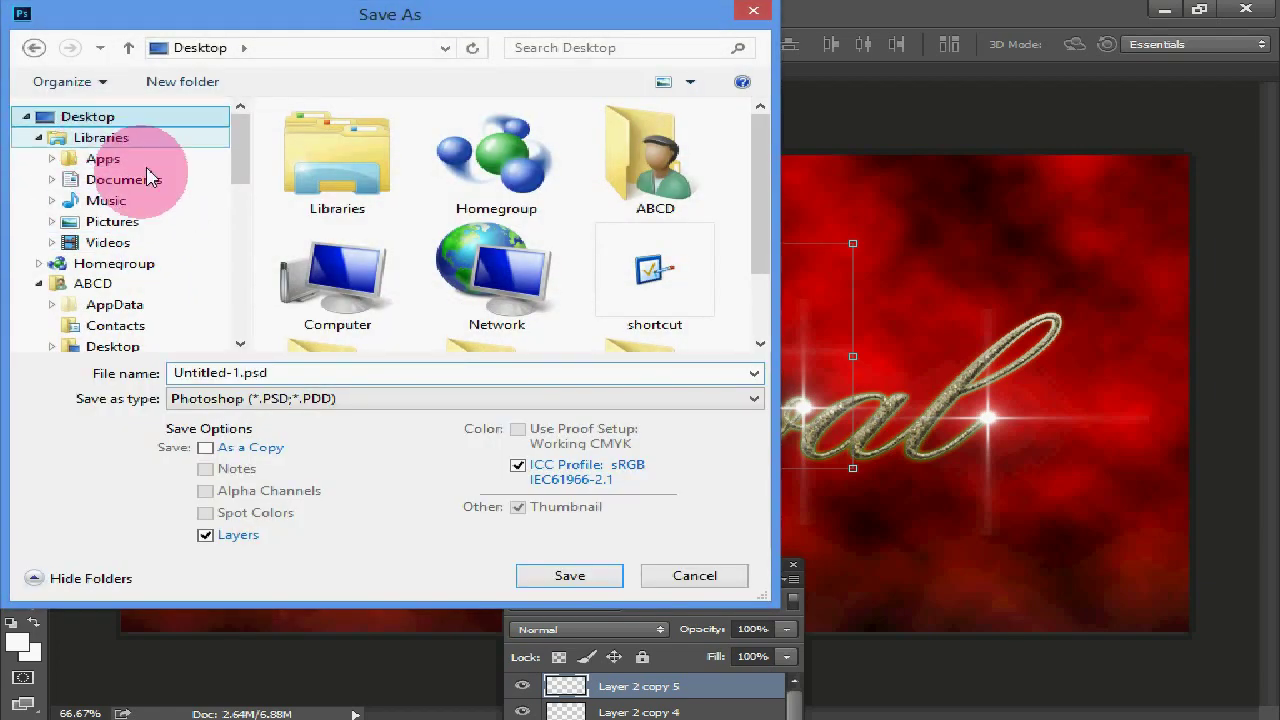
left_click(748, 401)
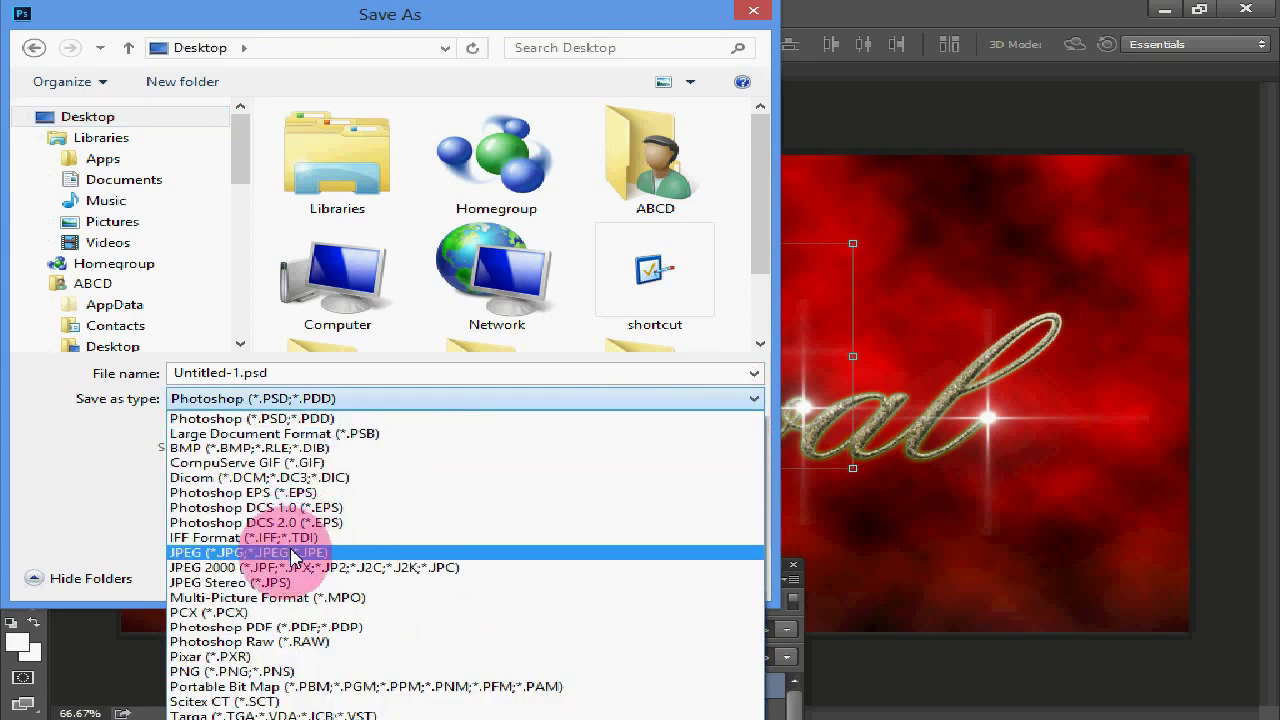
left_click(297, 556)
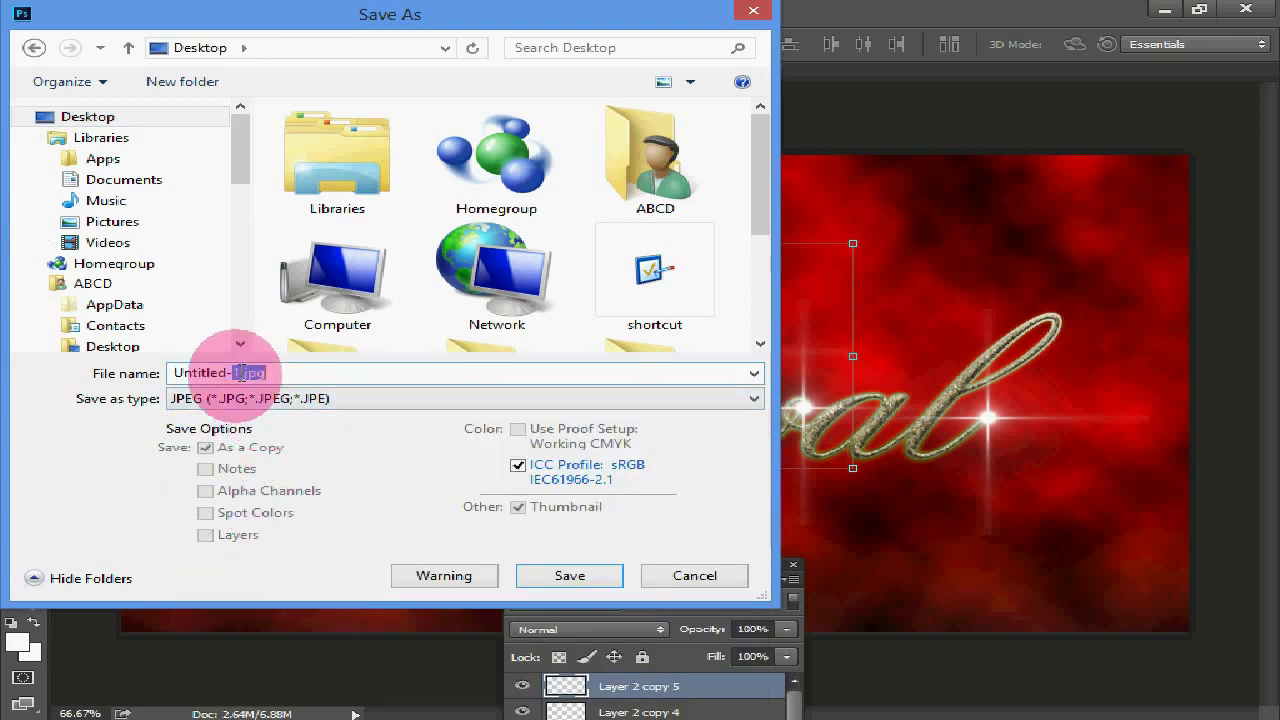
left_click(241, 373)
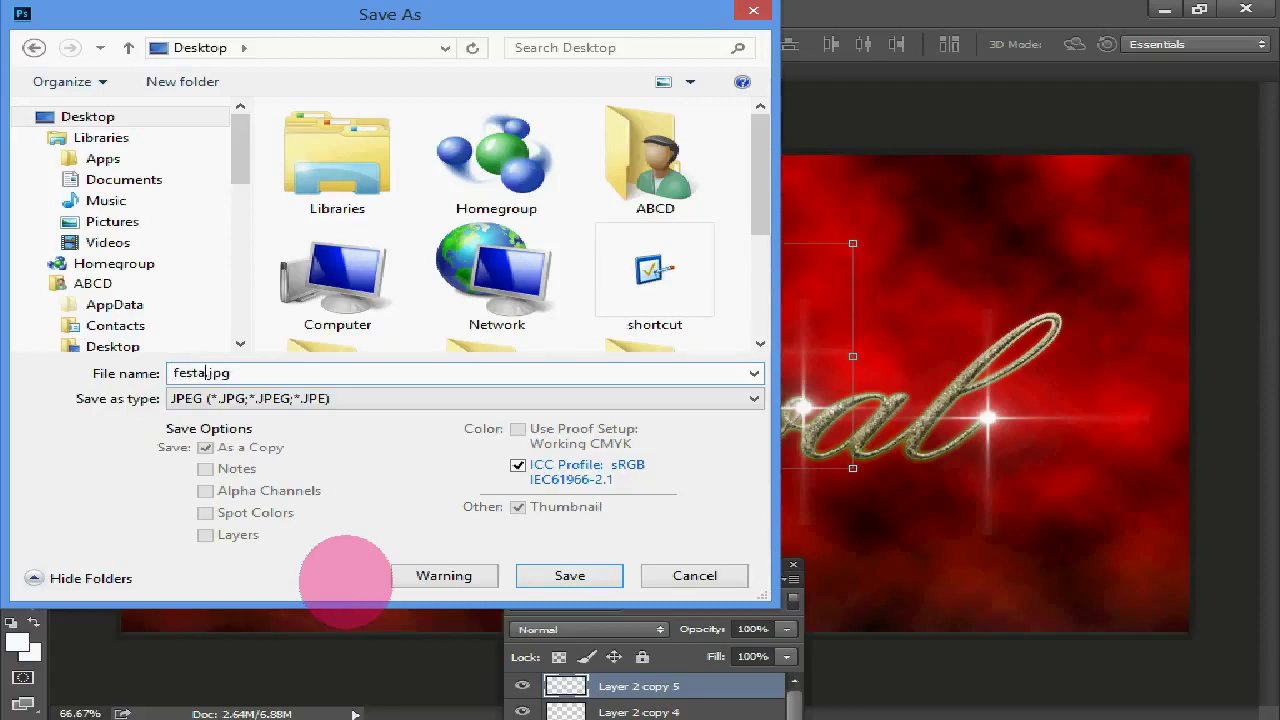
type("festiva")
left_click(570, 576)
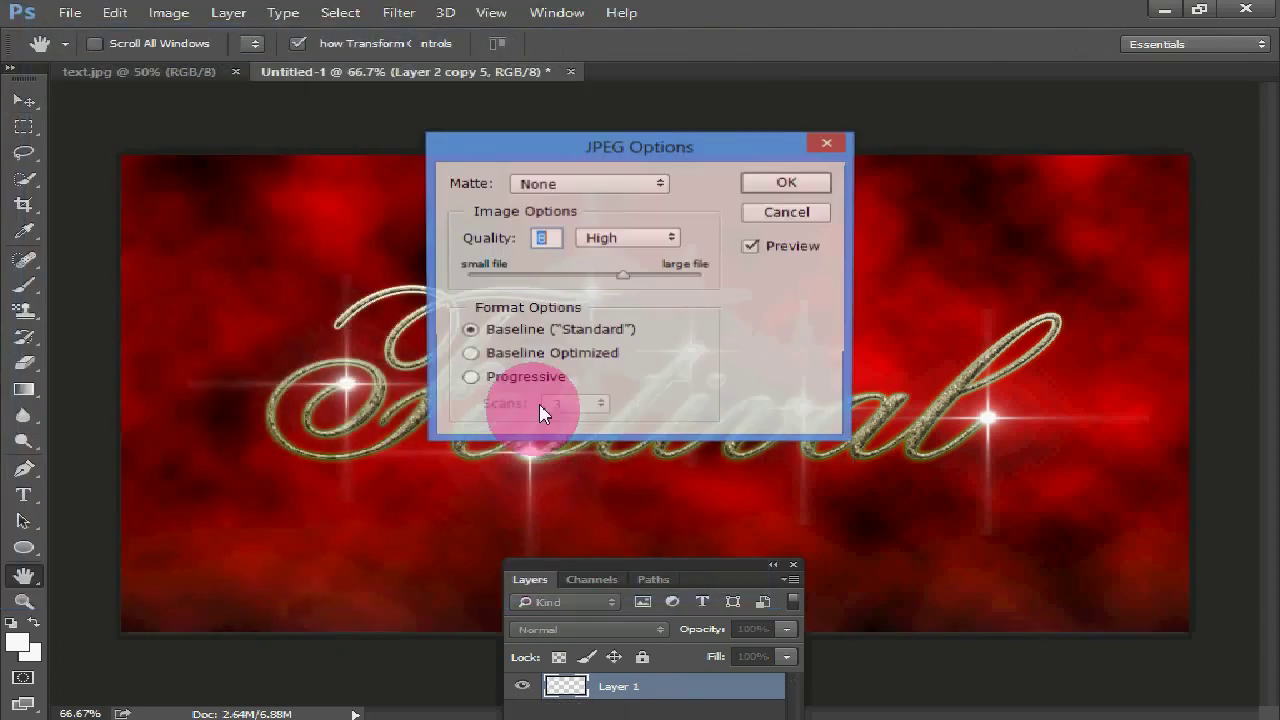
left_click(790, 183)
left_click(1164, 12)
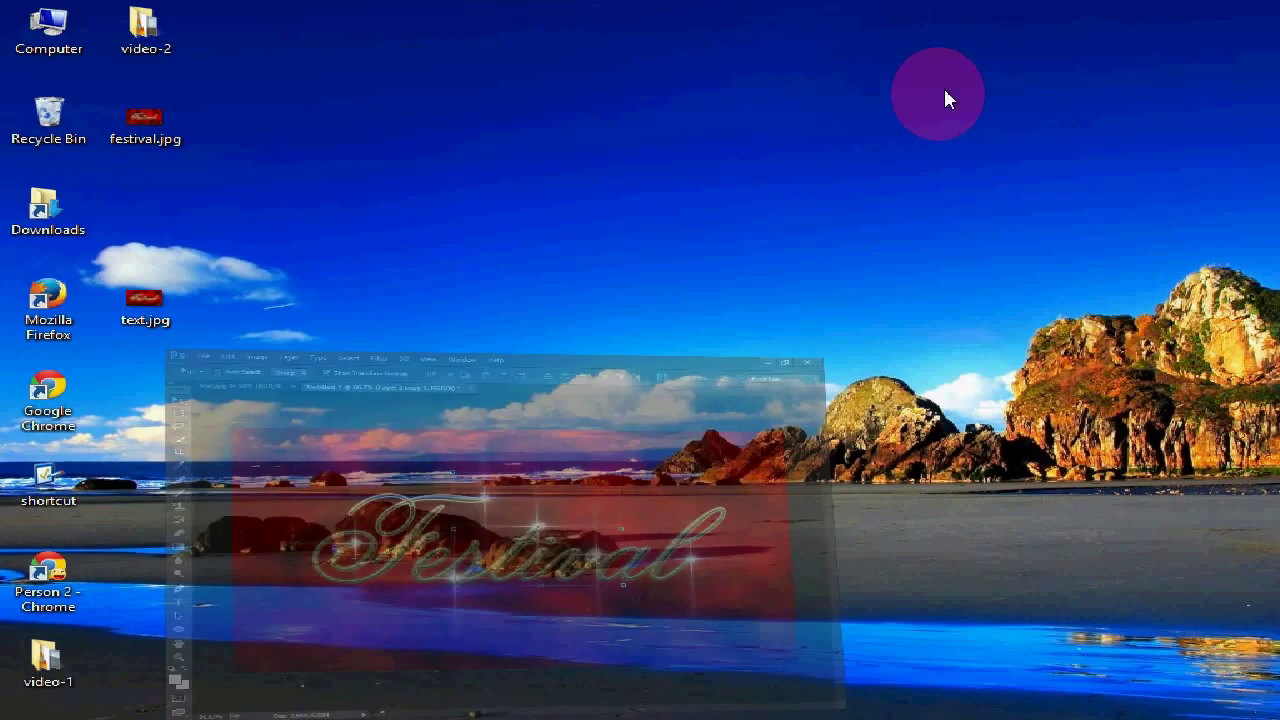
Step: Open festival.jpg from the desktop in Picasa Photo Viewer
double_click(170, 120)
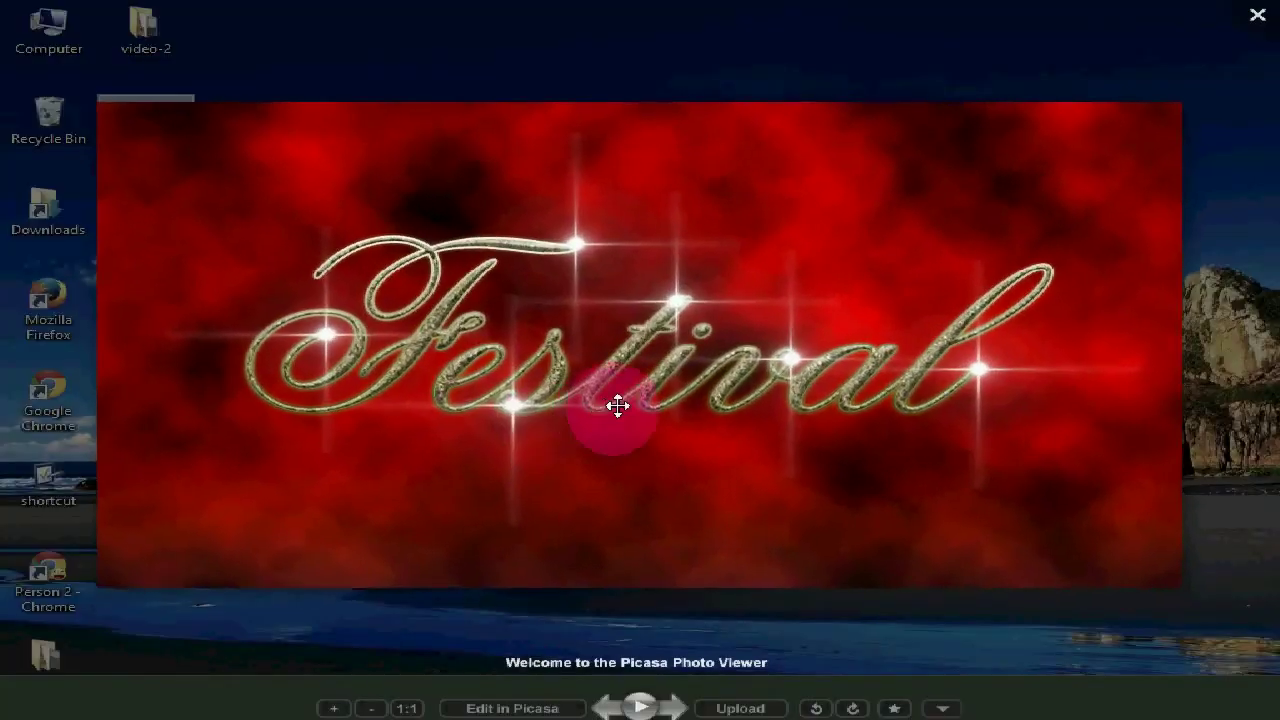